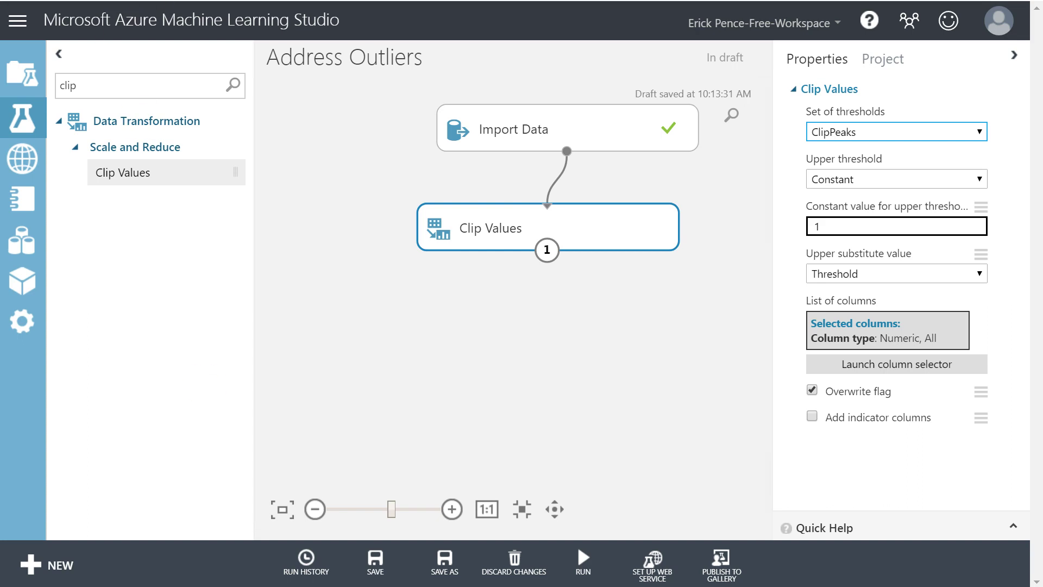
Review the Import Data query's table name, then hide the properties panel.
click(528, 119)
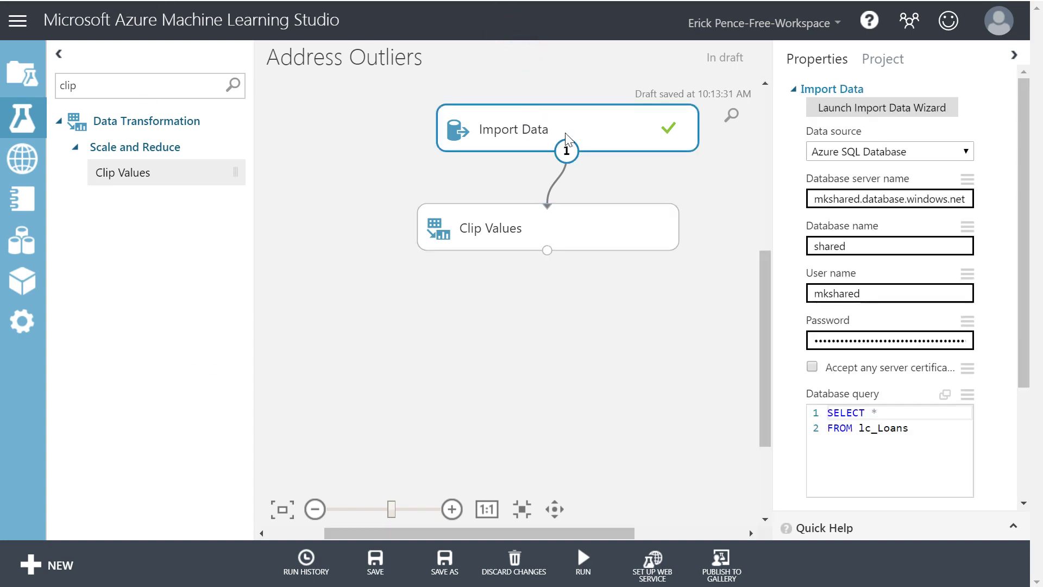
double_click(892, 427)
click(443, 366)
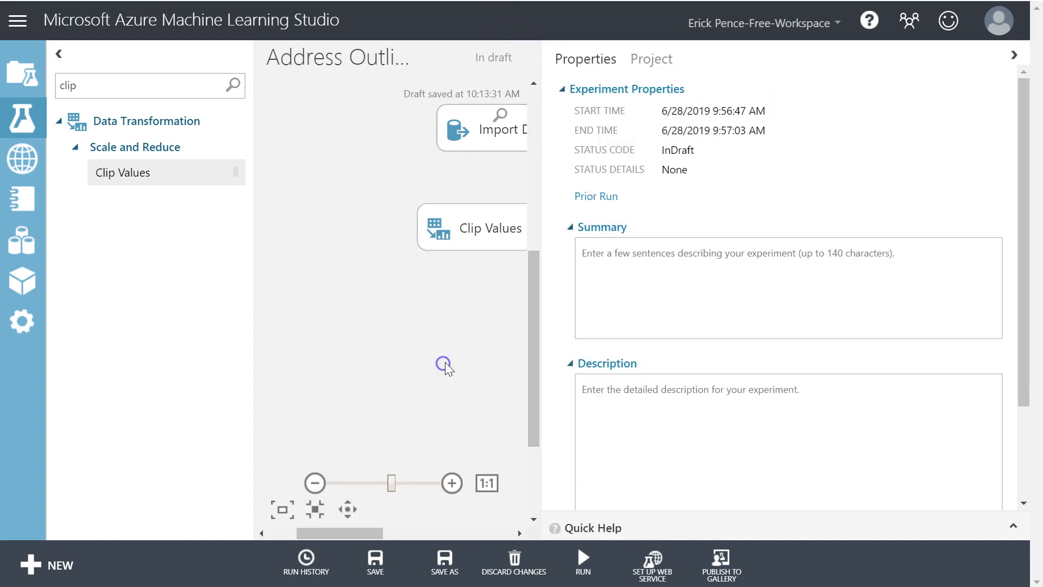
click(1014, 56)
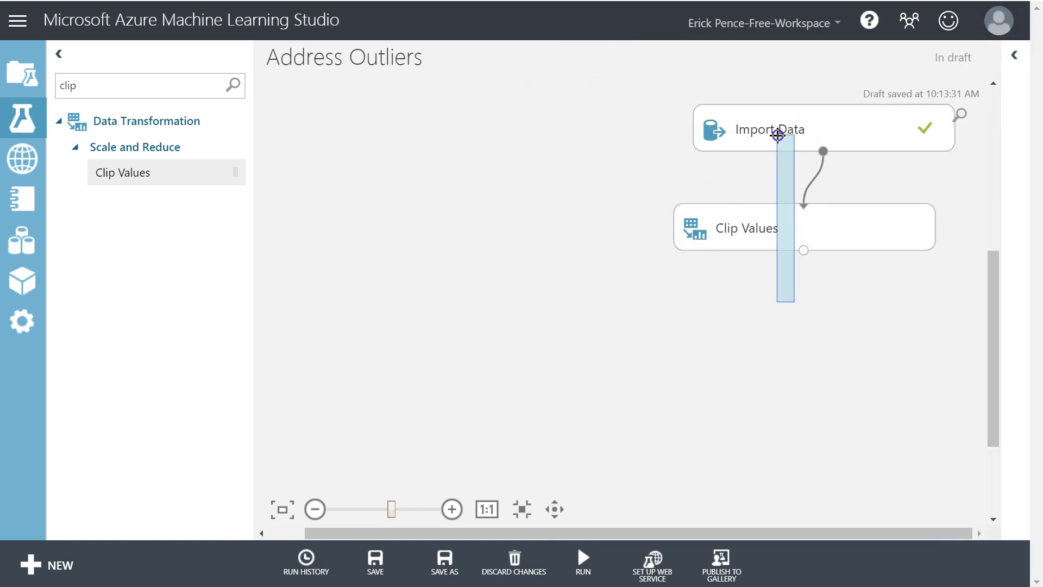
Box-select Import Data and Clip Values and move both toward the canvas centre.
drag(795, 306, 783, 126)
drag(644, 88, 973, 304)
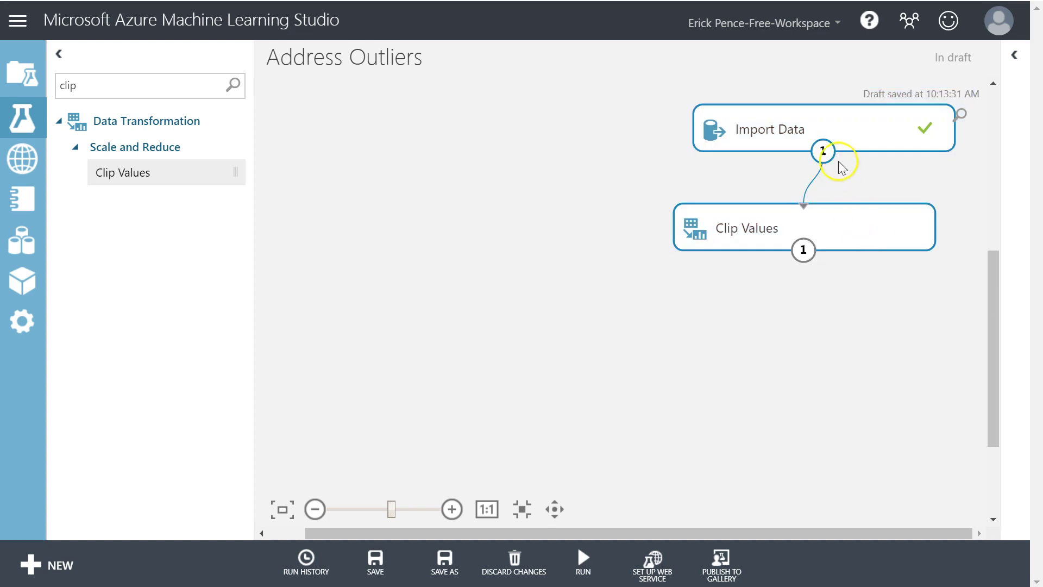
drag(847, 161, 568, 133)
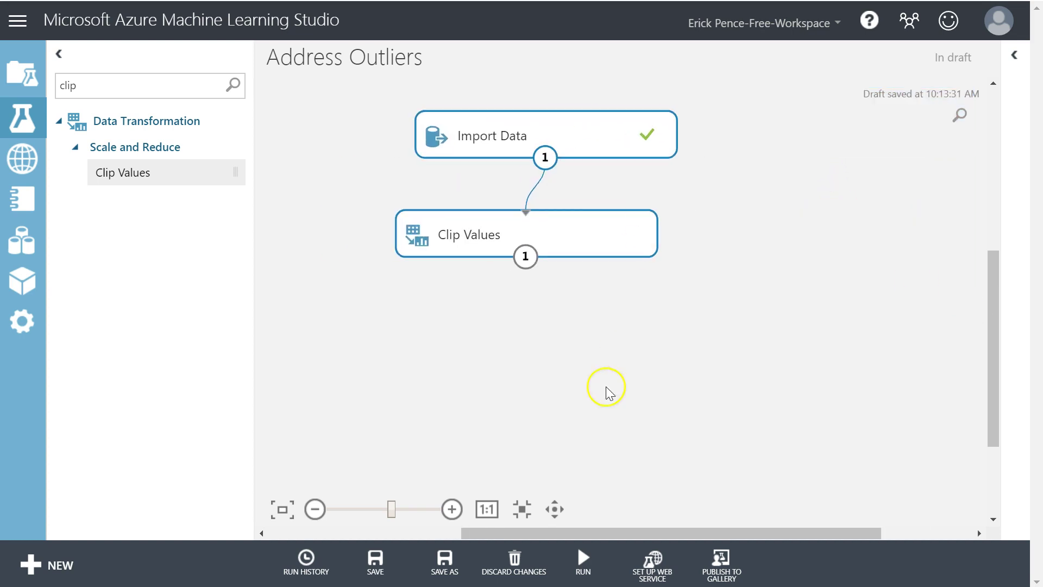
click(595, 414)
Show Clip Values' parameters and review its Set of thresholds options.
click(459, 221)
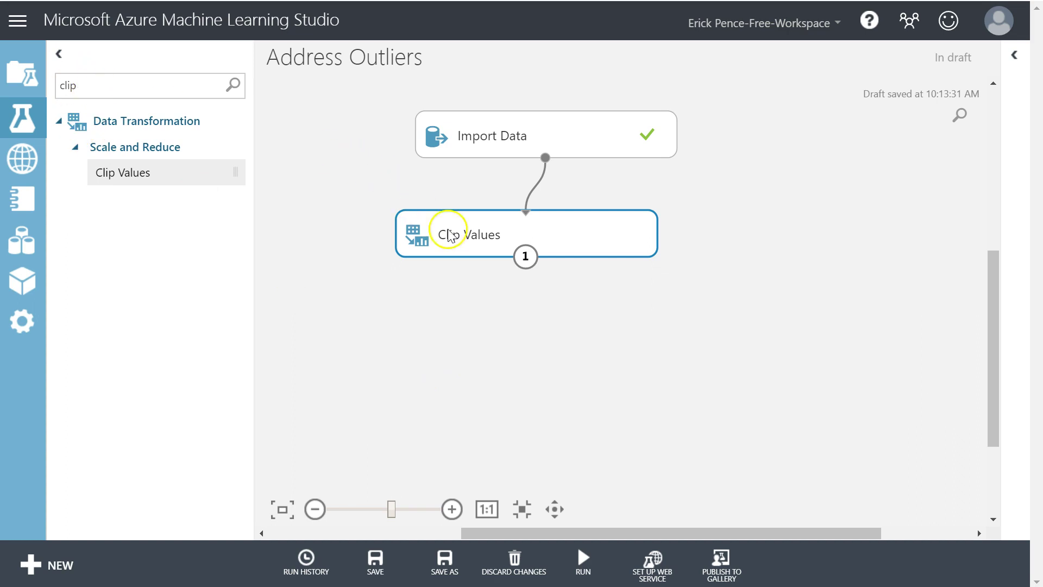
click(1015, 55)
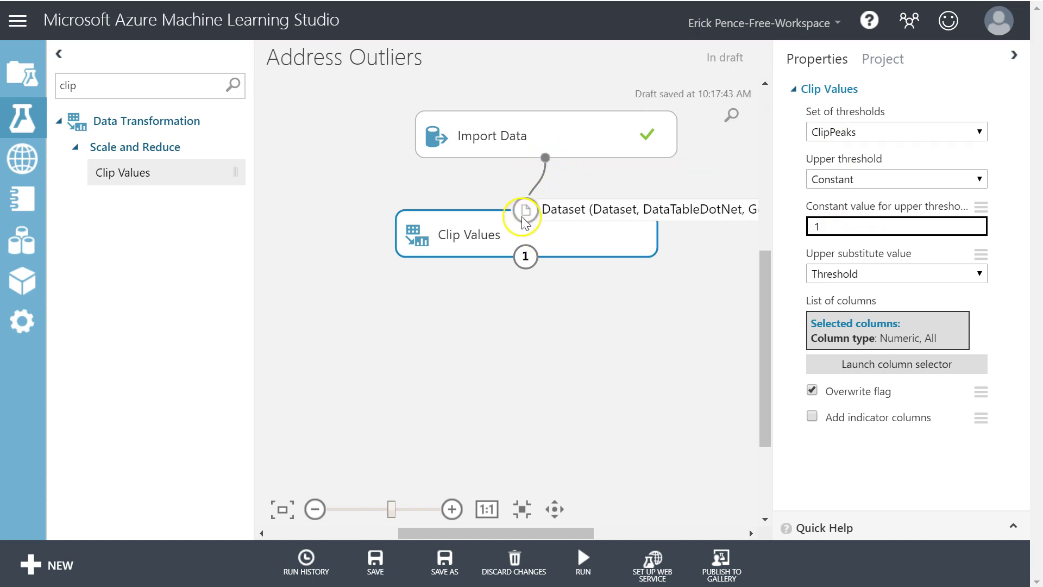
click(907, 132)
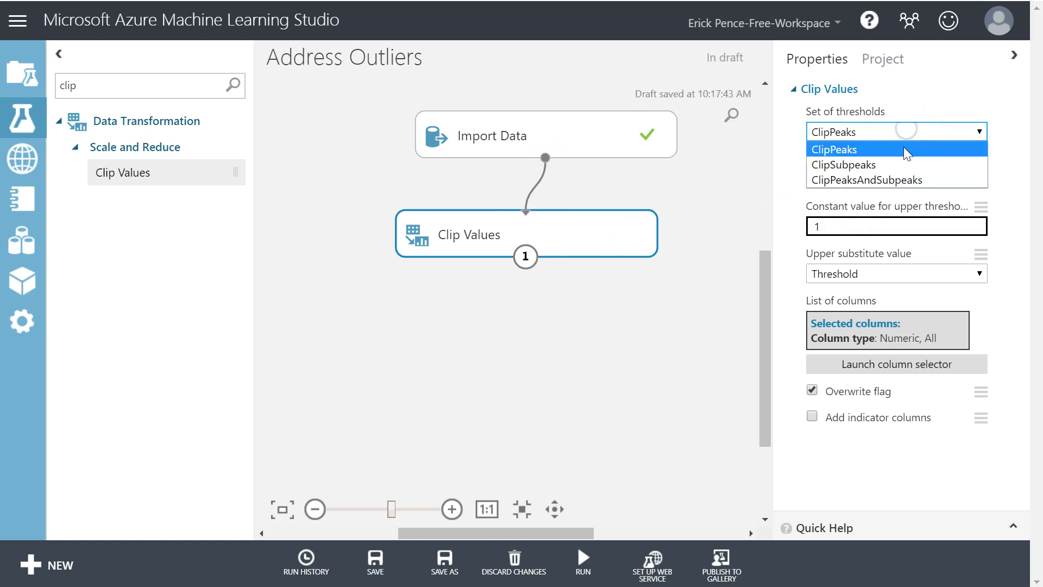
drag(905, 149, 908, 185)
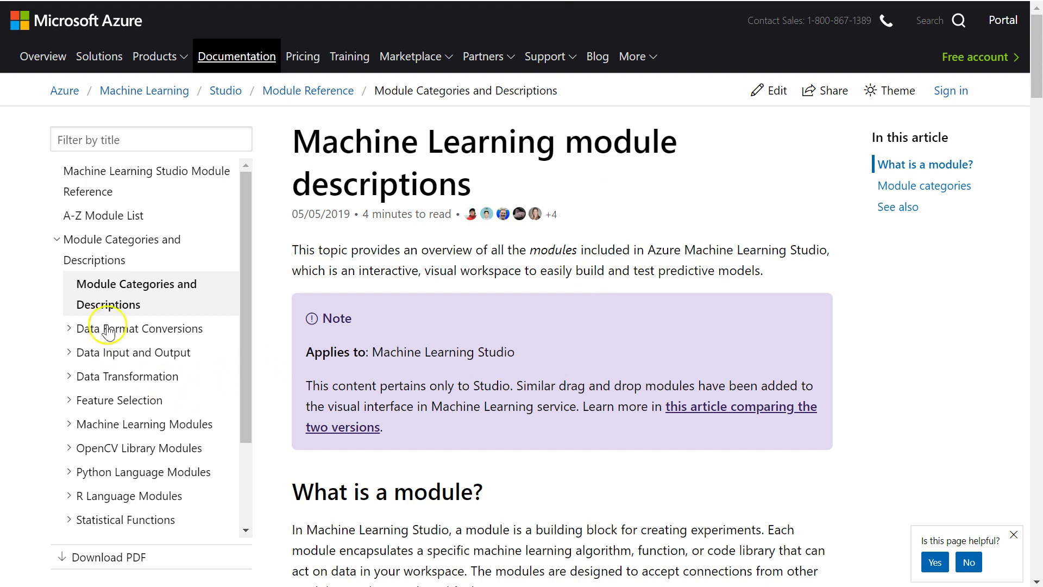
scroll(570, 452, down, 10)
scroll(570, 456, up, 10)
Filter the documentation contents by title with 'clip v'.
click(118, 140)
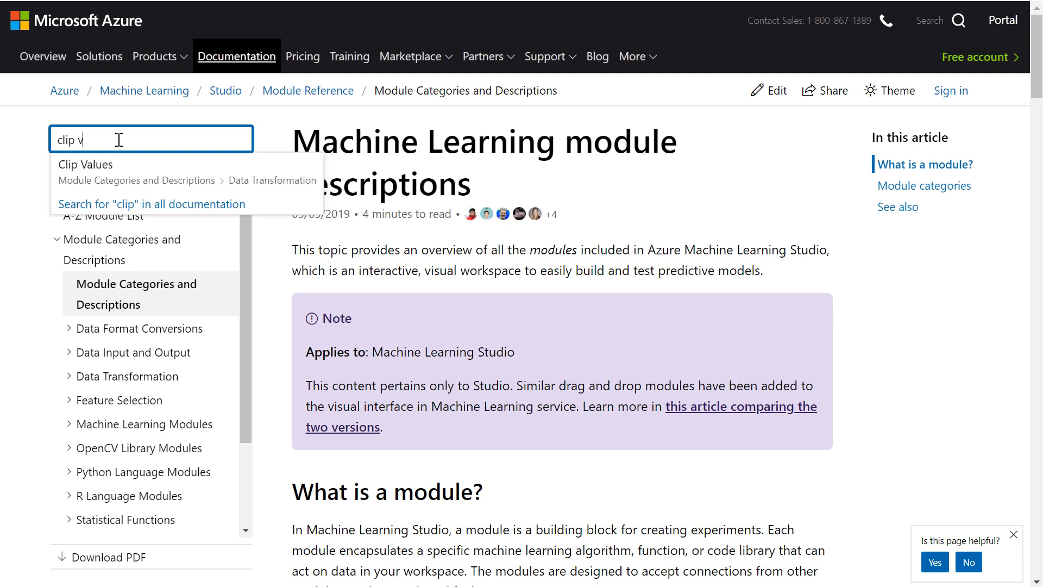
text(va)
Open the Clip Values article and read its ClipPeaks and ClipPeaksAndSubpeaks explanations.
key(Down)
key(Return)
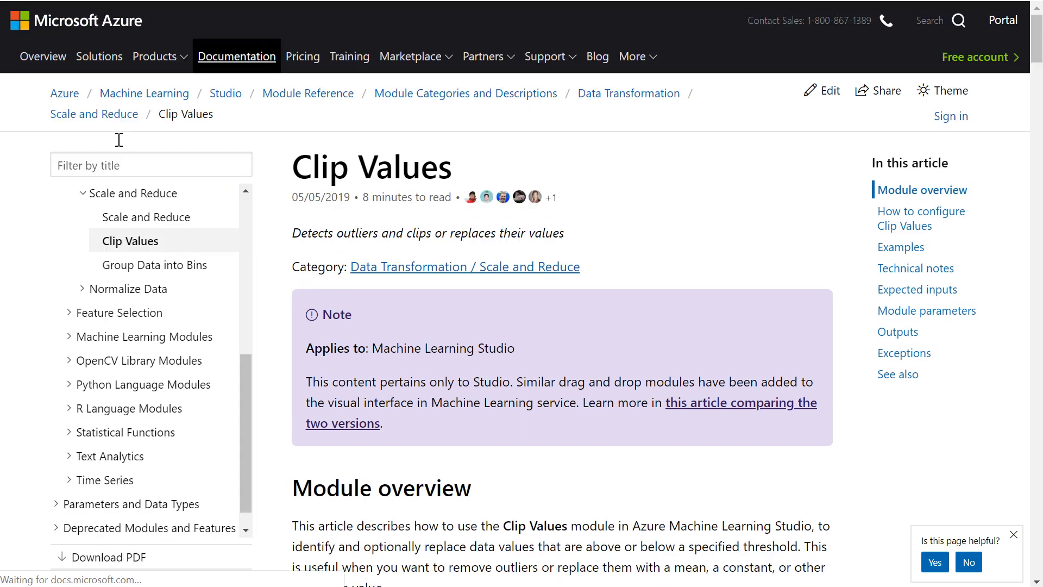
scroll(601, 394, down, 5)
scroll(604, 400, down, 3)
scroll(603, 398, down, 5)
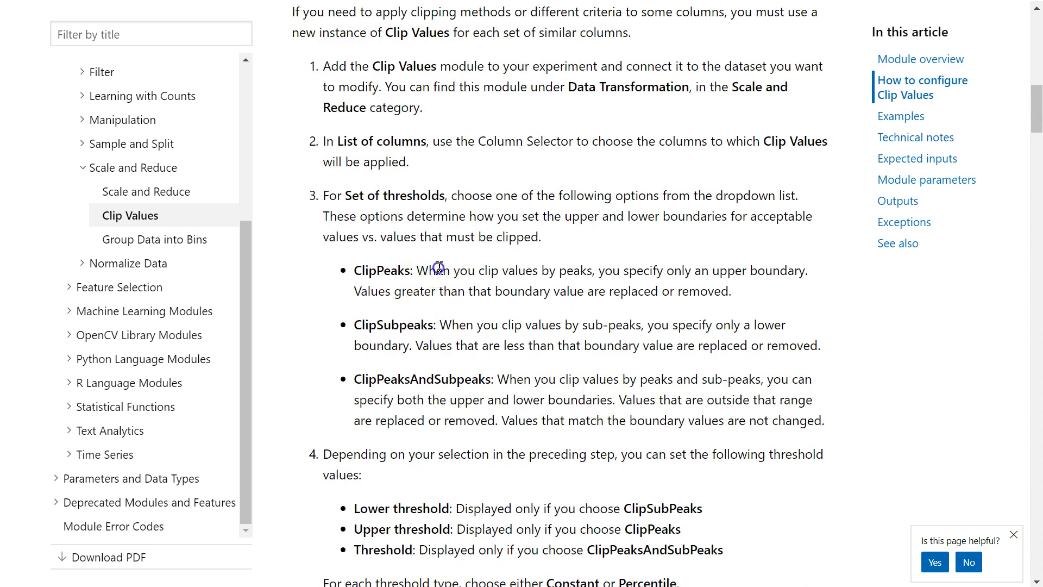
mouse_move(439, 269)
mouse_down()
mouse_move(648, 291)
mouse_move(685, 269)
mouse_up()
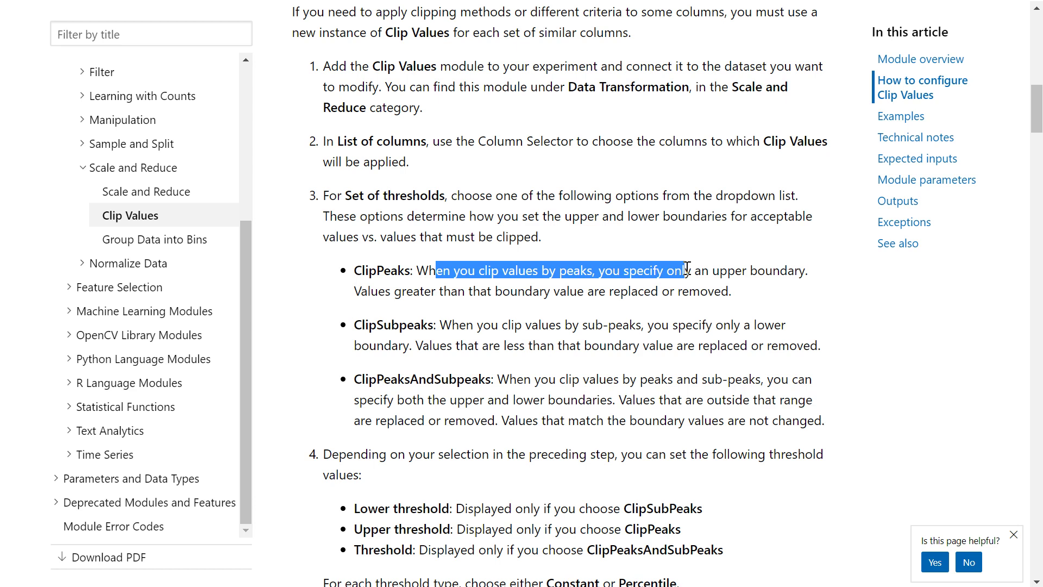
click(479, 327)
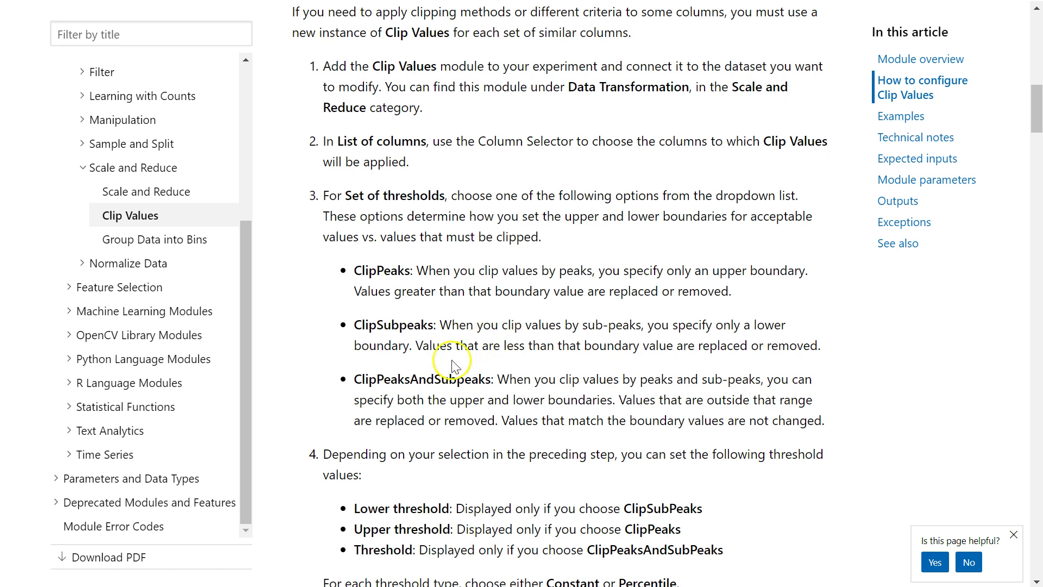
drag(405, 379, 533, 377)
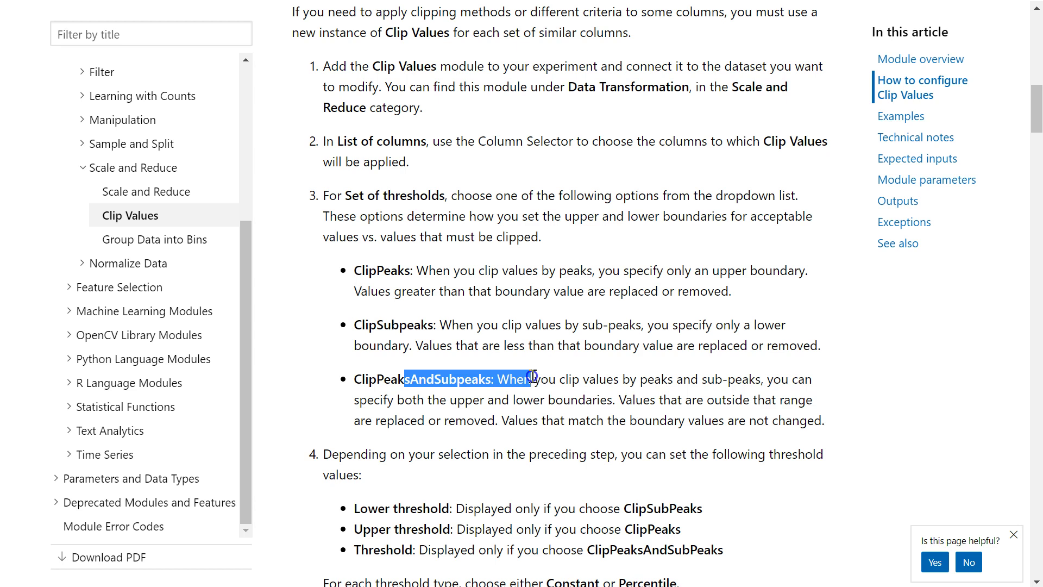
click(521, 397)
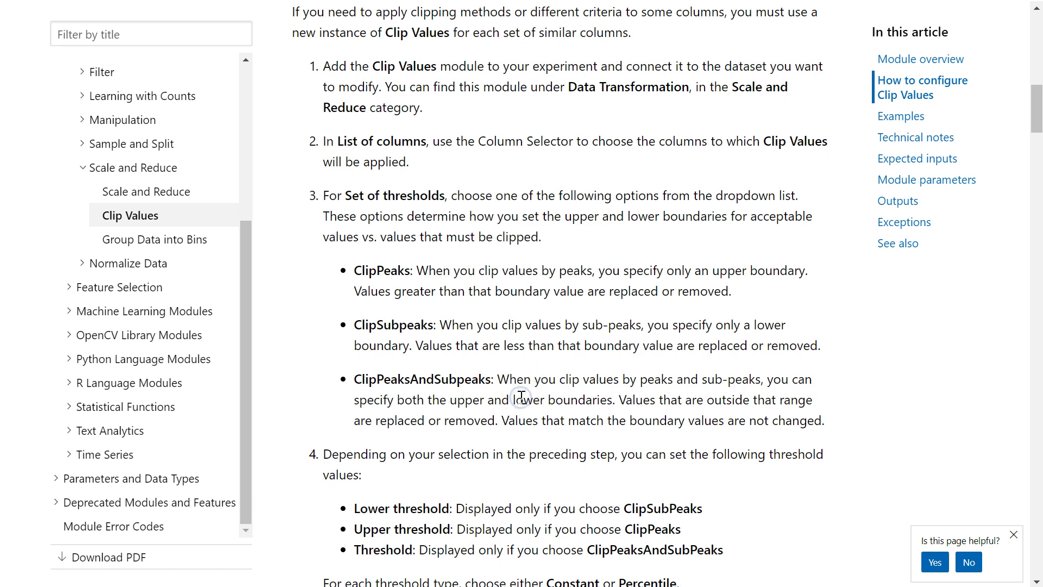
scroll(570, 326, down, 3)
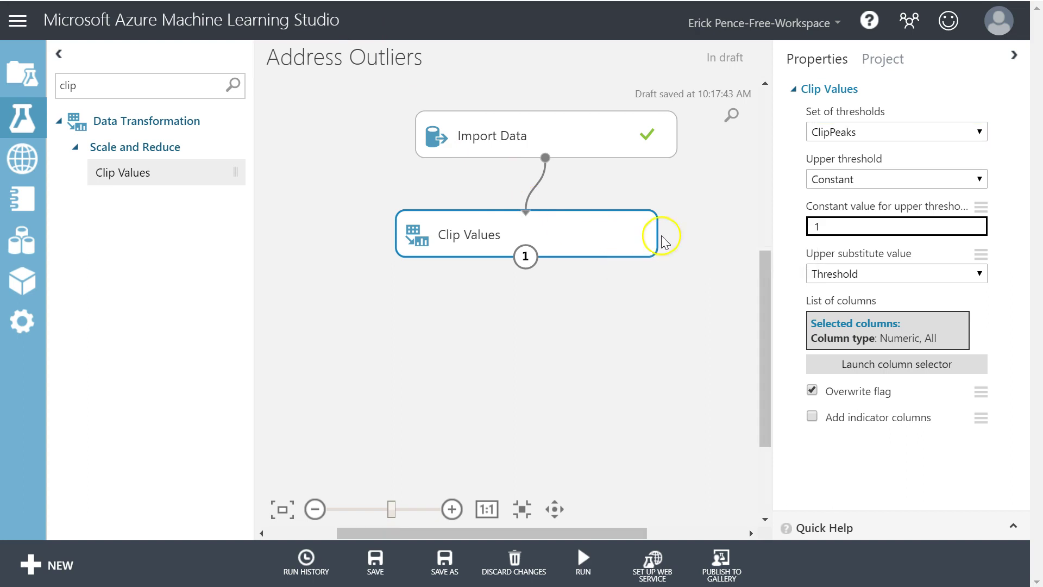
click(547, 122)
right_click(549, 124)
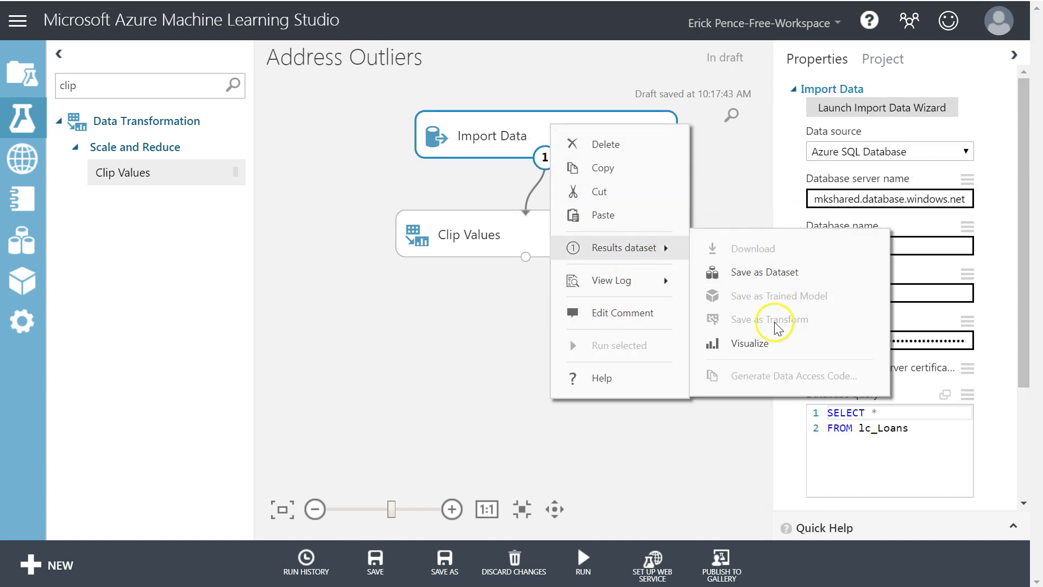
click(763, 344)
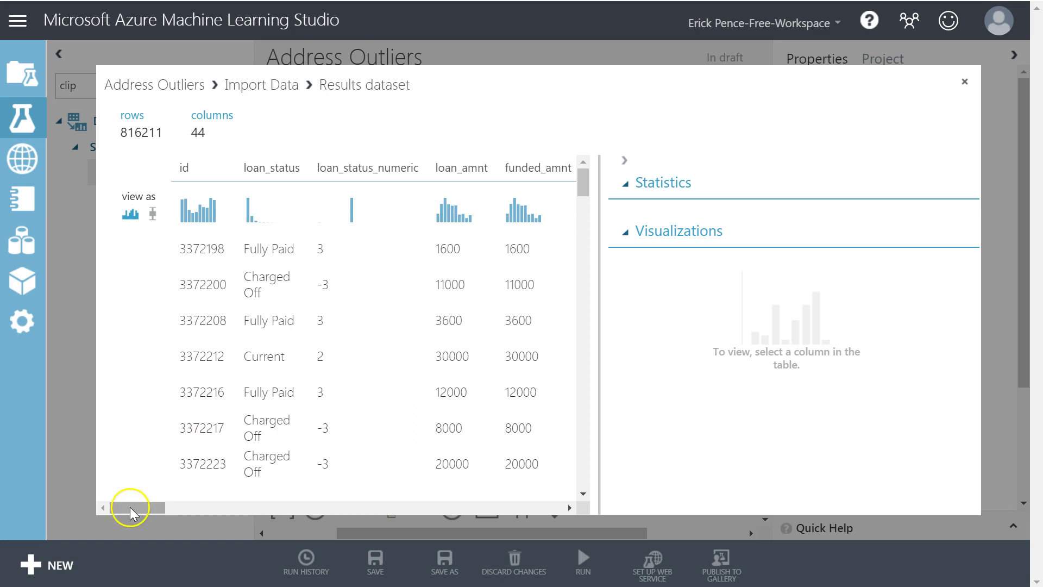
drag(130, 508, 167, 510)
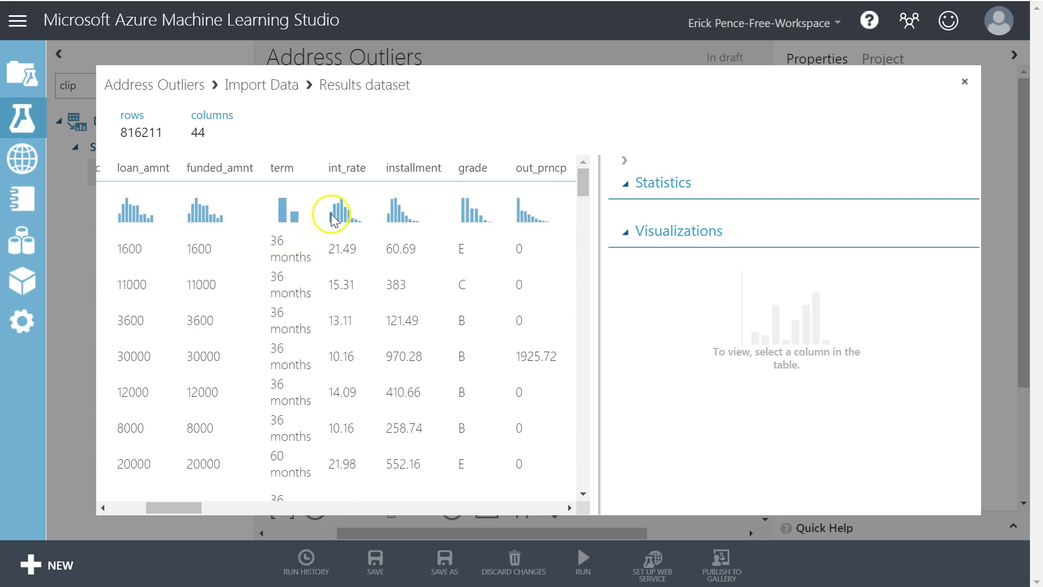
click(364, 225)
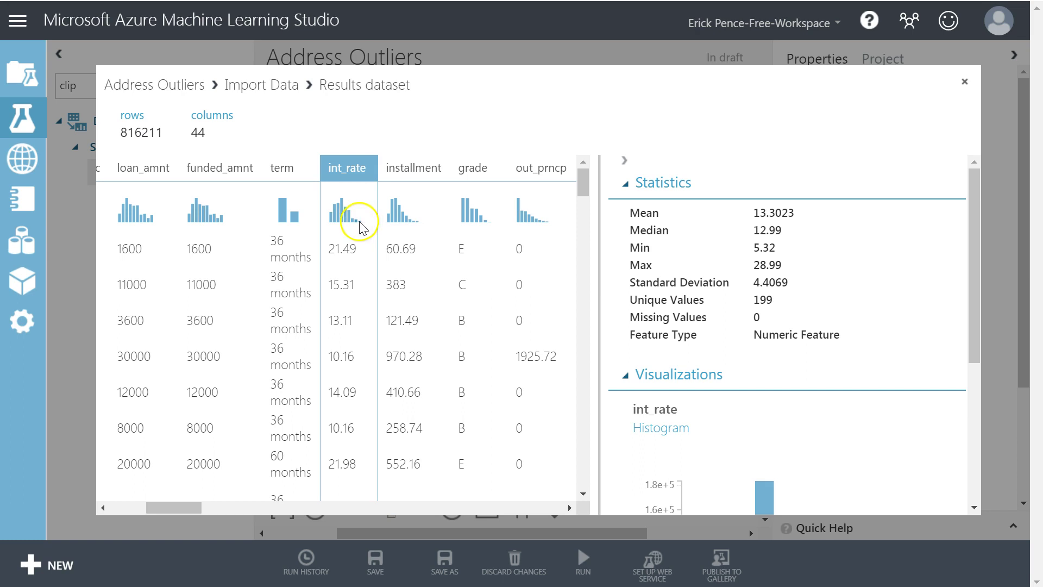
Add a Summarize Data module and connect Import Data's output to it.
click(965, 82)
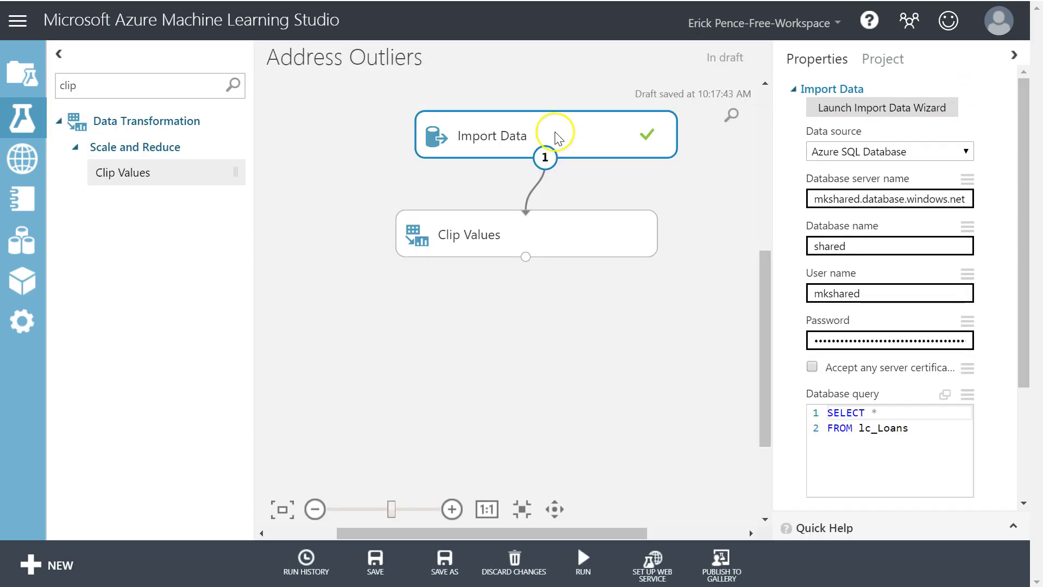
drag(135, 81, 29, 78)
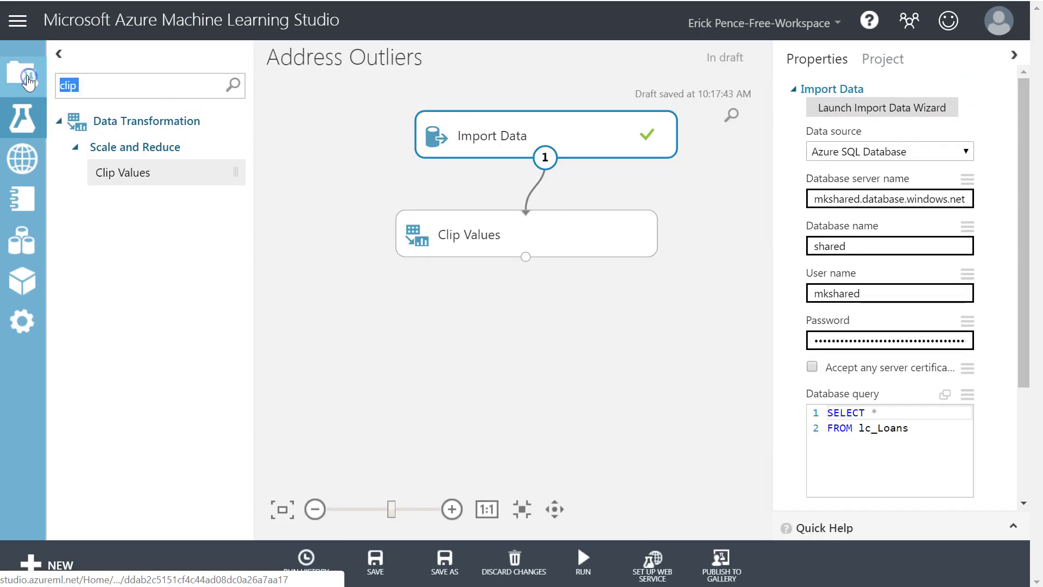
text(sumari)
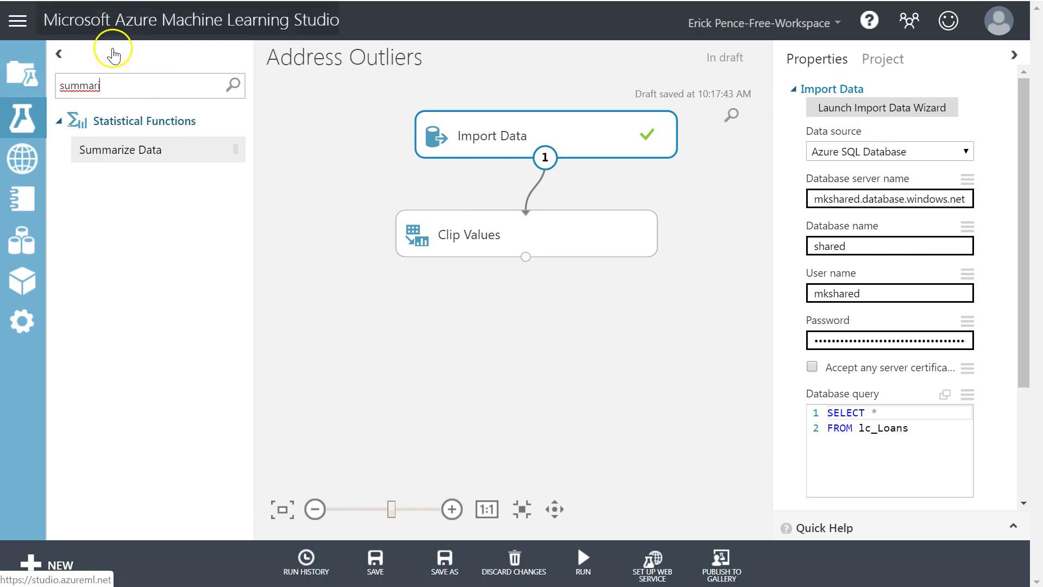
drag(135, 165, 397, 196)
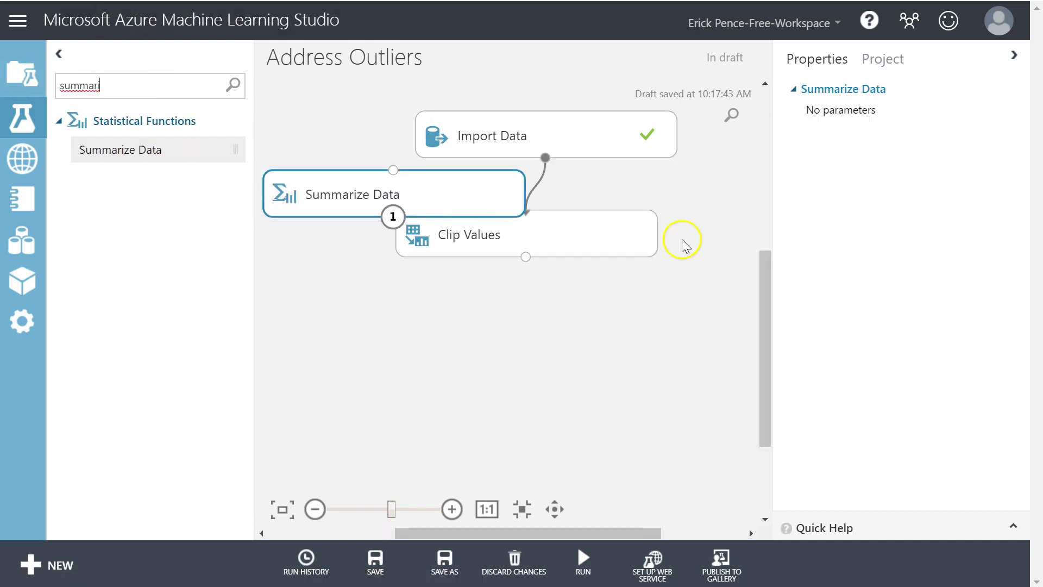
drag(605, 248, 655, 303)
drag(426, 190, 428, 211)
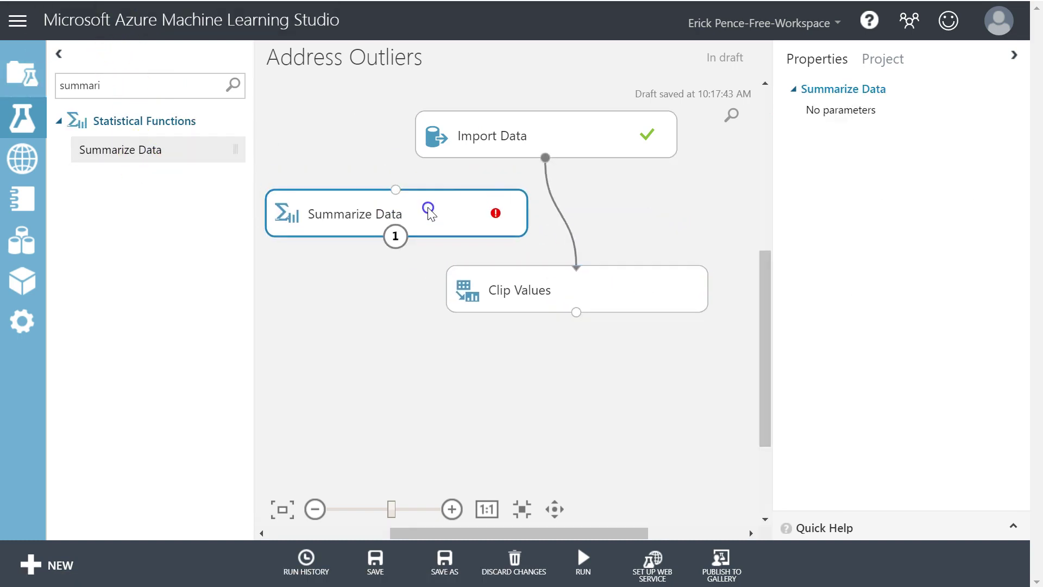
drag(546, 158, 396, 192)
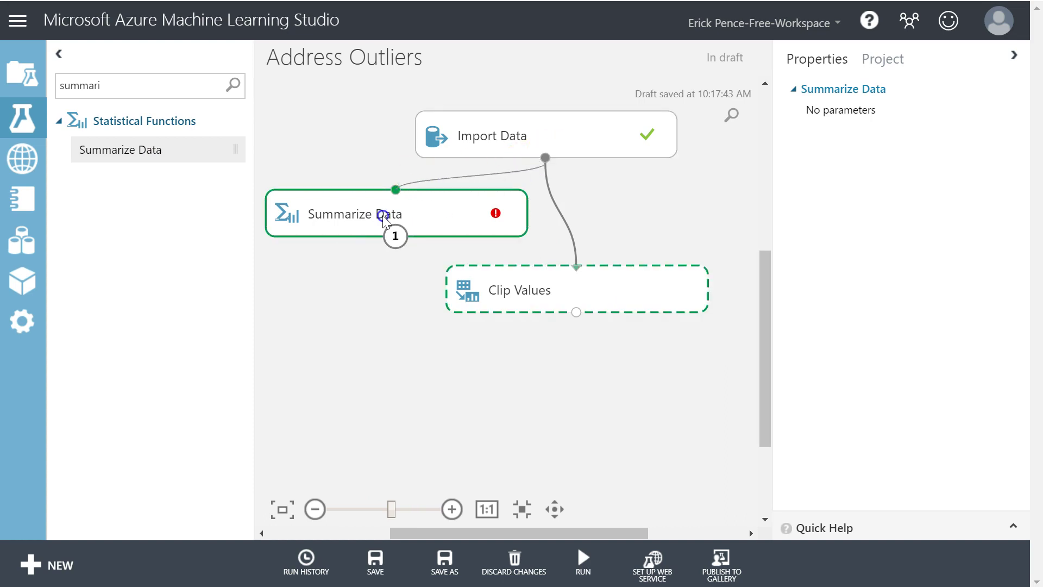
Tidy the module layout and run Summarize Data alone with Run selected.
drag(529, 293, 510, 285)
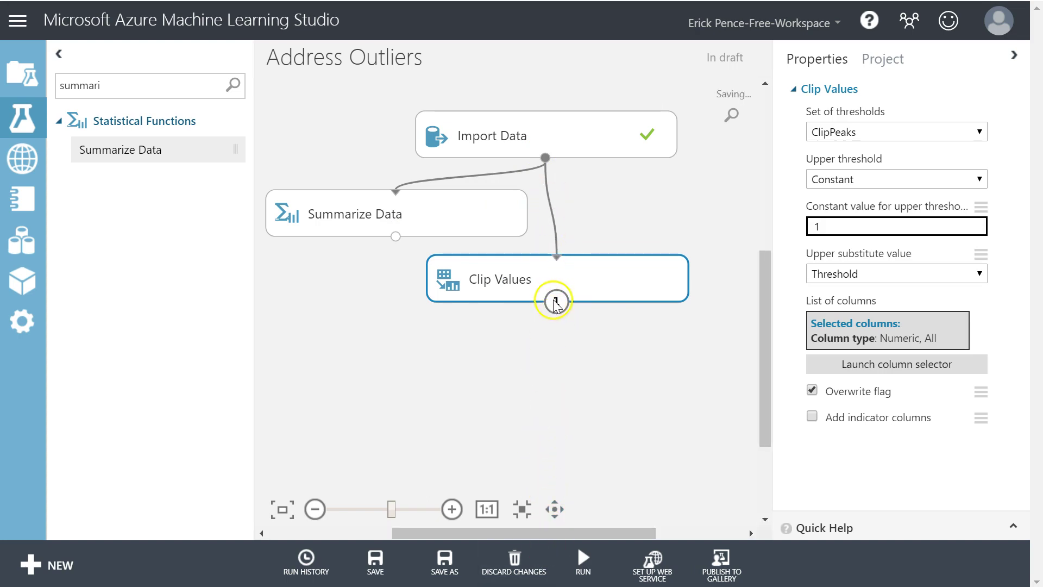
drag(460, 222, 446, 217)
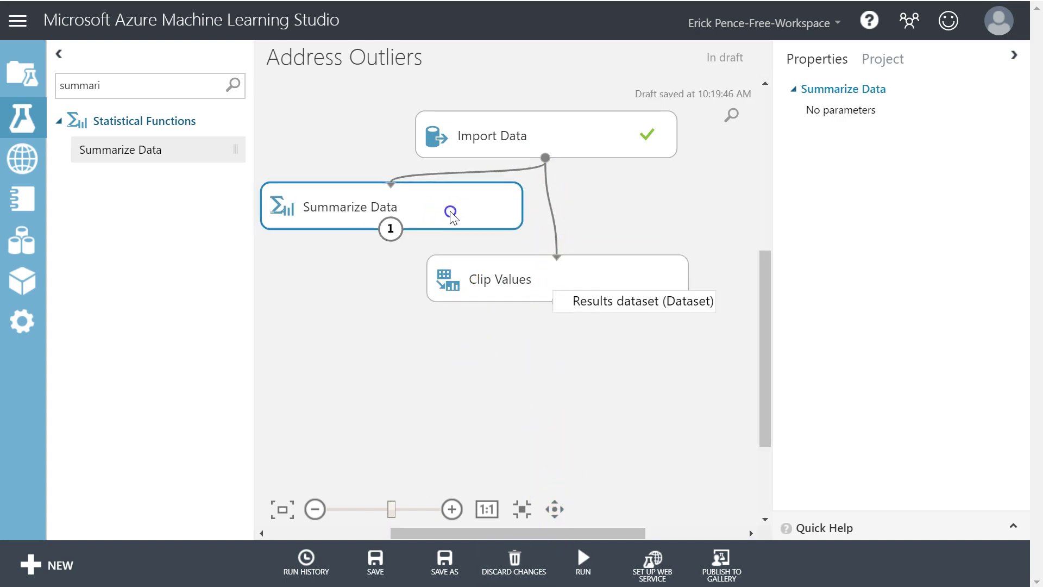
click(580, 558)
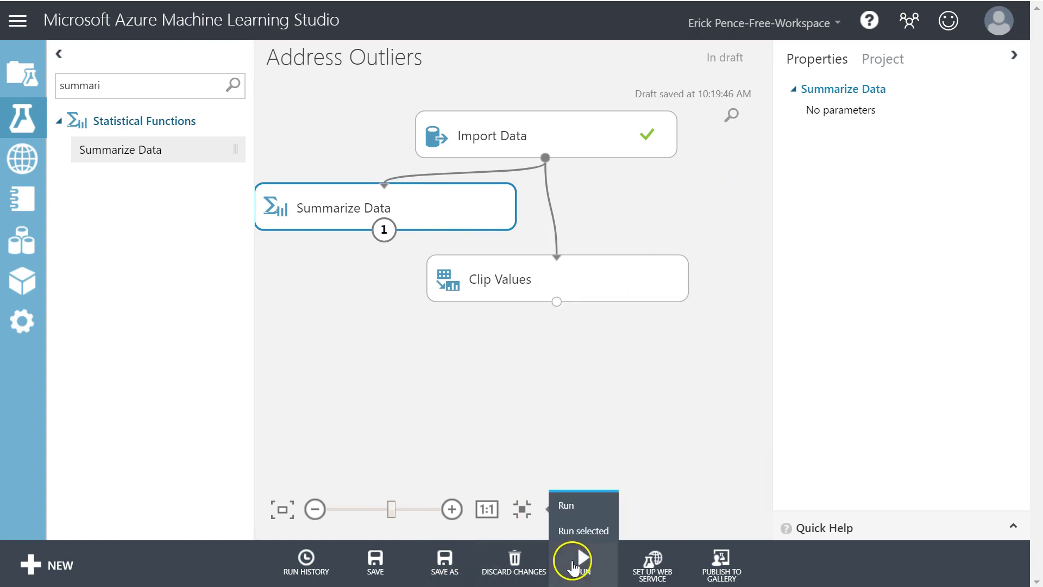
click(590, 538)
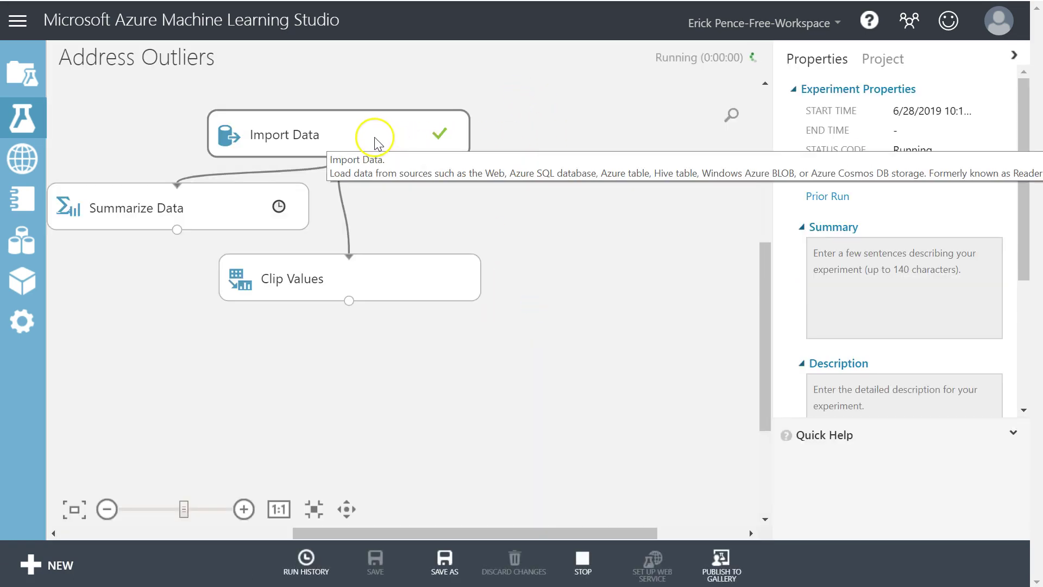
Visualize the imported loan data and check the emp_length and purpose column statistics.
right_click(380, 136)
mouse_move(450, 259)
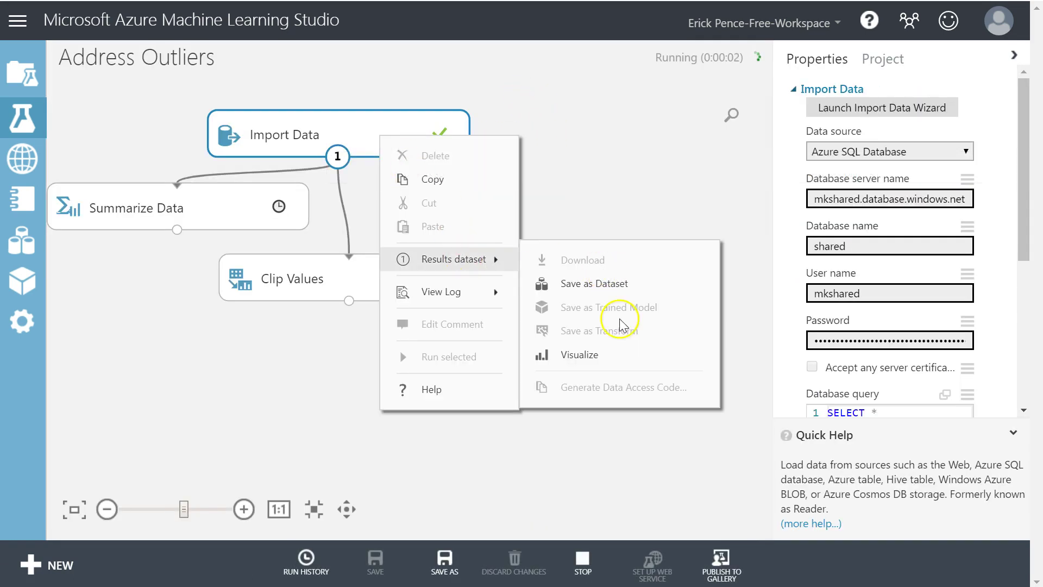
click(607, 360)
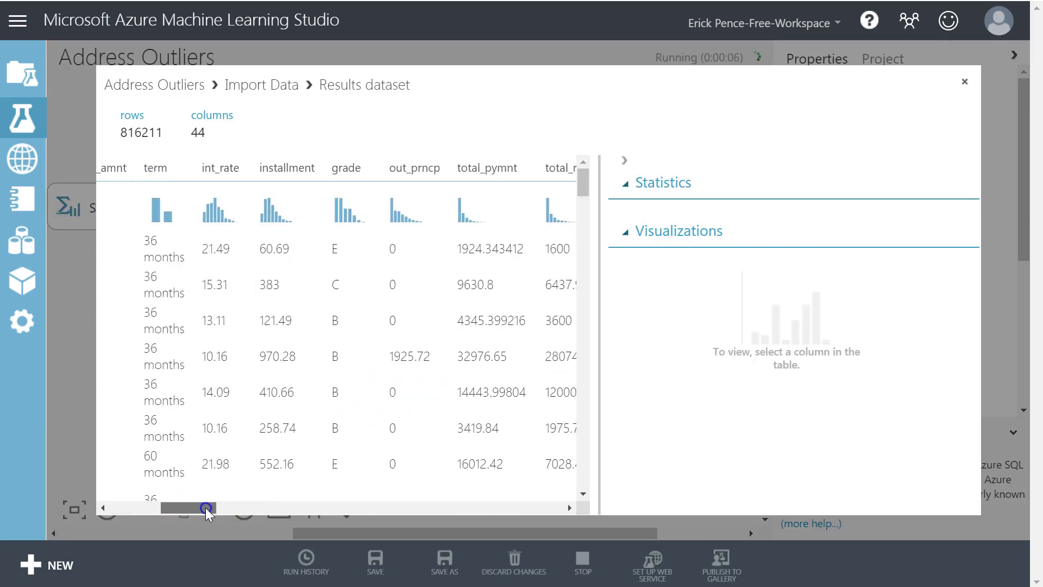
drag(171, 511, 214, 508)
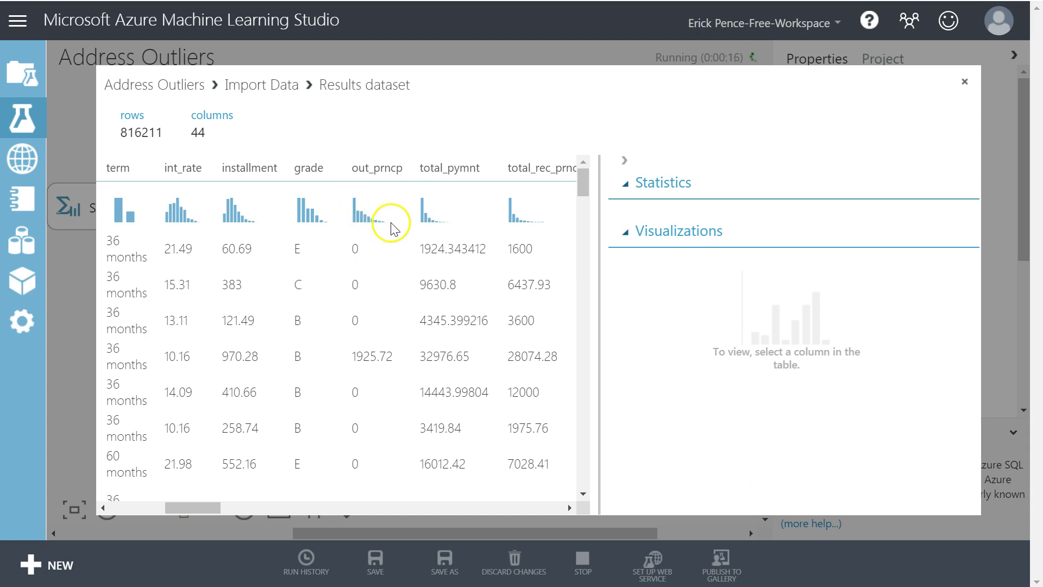
drag(186, 507, 203, 510)
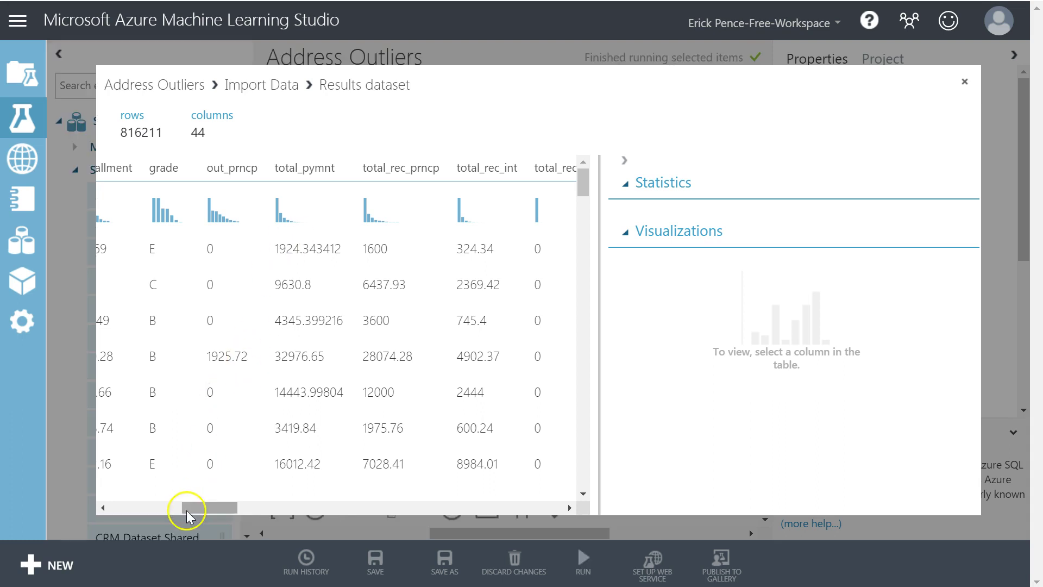
drag(189, 508, 279, 511)
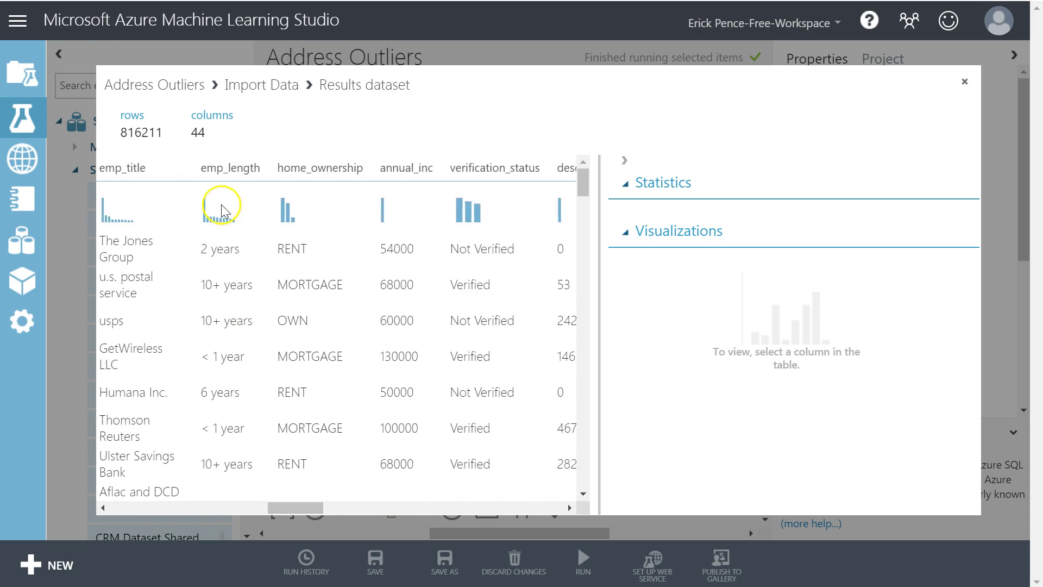
click(231, 222)
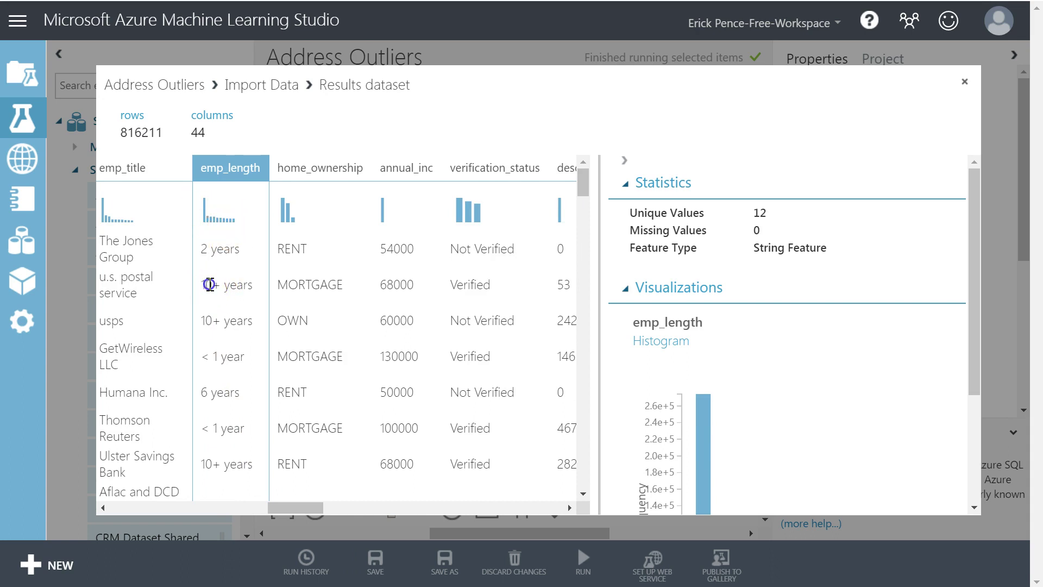
drag(212, 285, 254, 284)
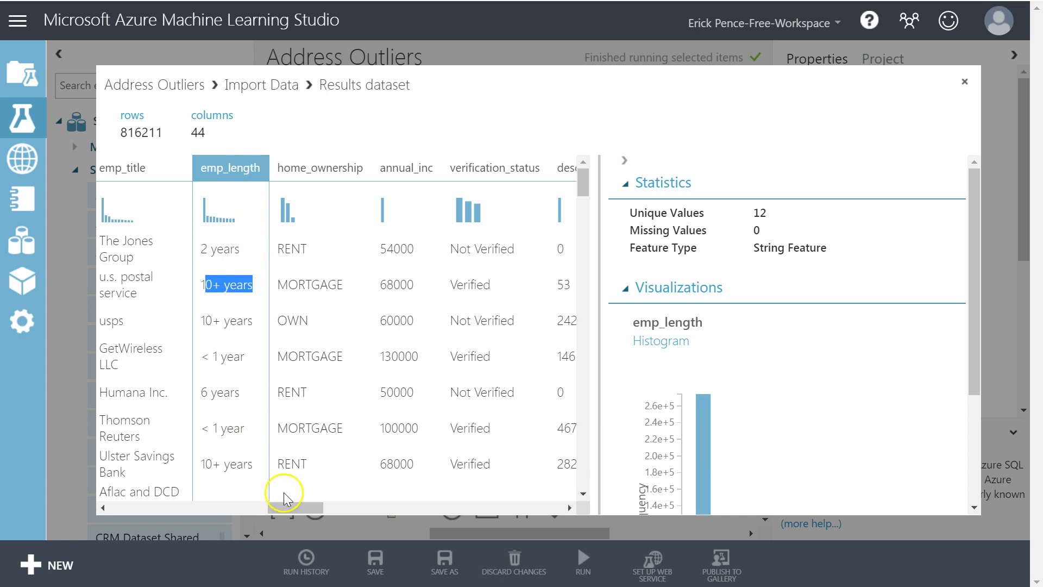
mouse_move(285, 505)
mouse_down()
mouse_move(349, 510)
mouse_move(338, 510)
mouse_up()
click(187, 217)
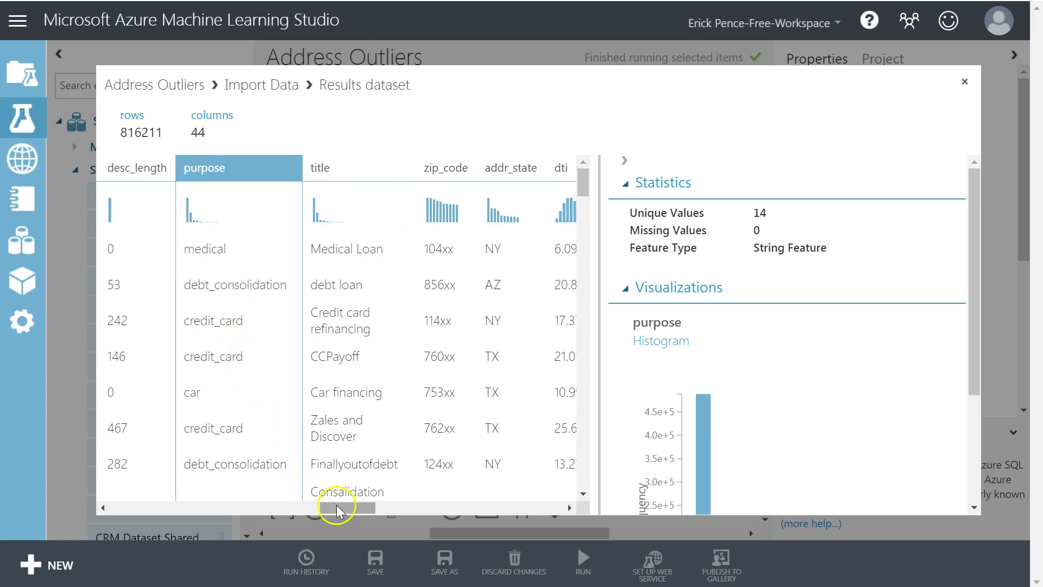
mouse_move(337, 510)
mouse_down()
mouse_move(531, 516)
mouse_move(489, 517)
mouse_up()
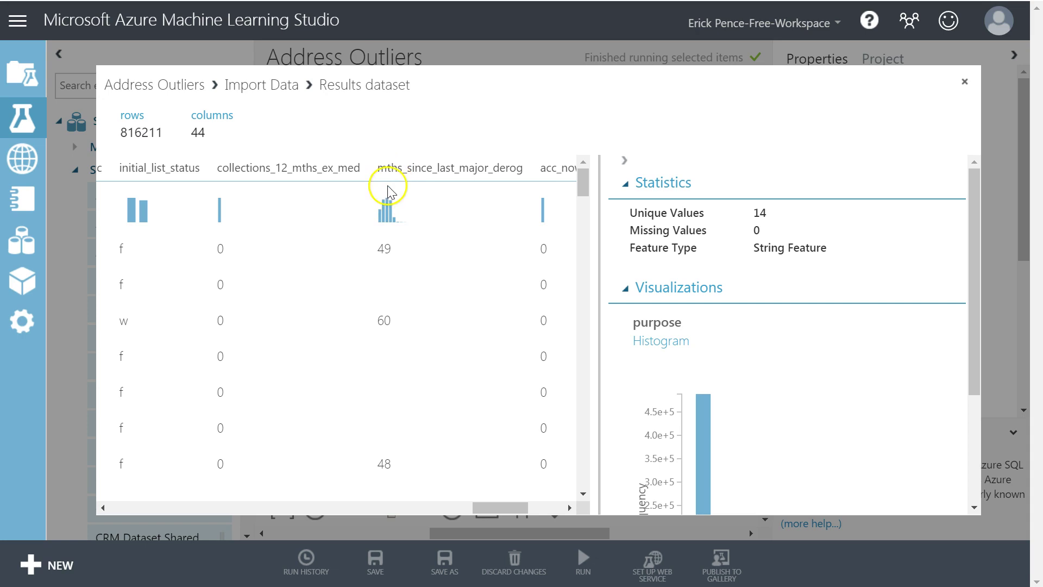
click(405, 229)
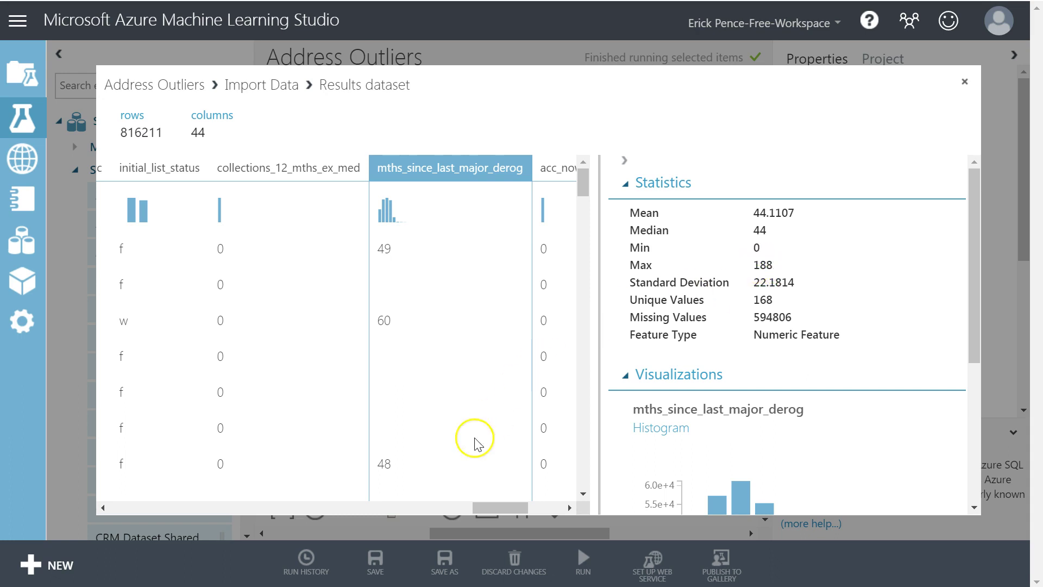
drag(493, 507, 516, 509)
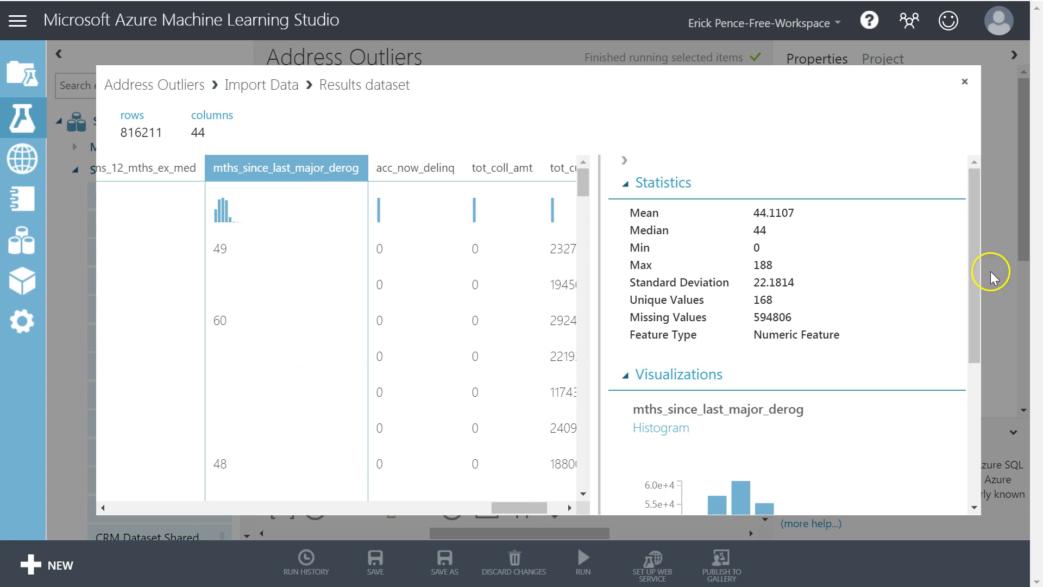
drag(974, 272, 974, 414)
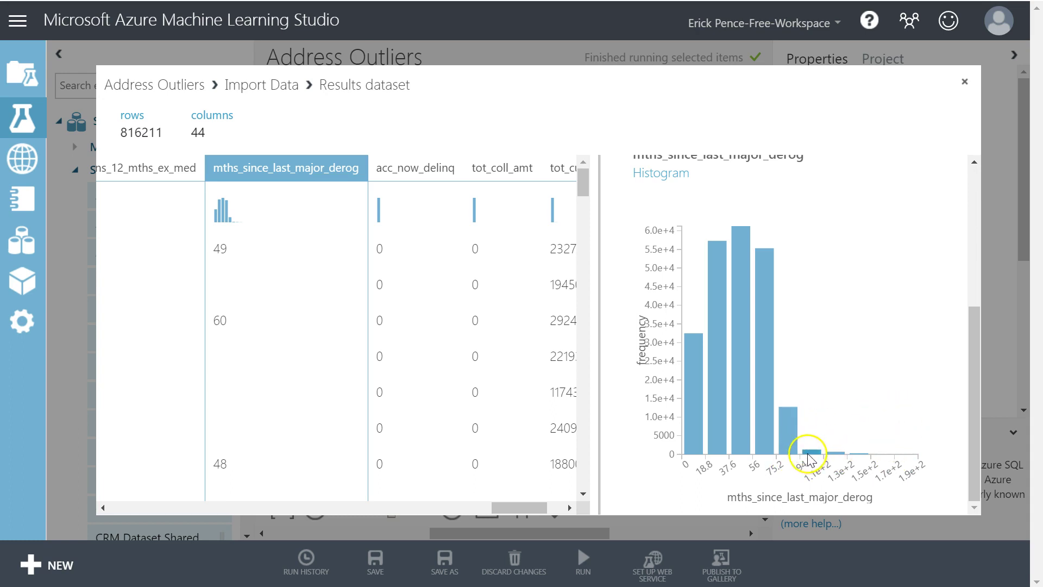
mouse_move(812, 452)
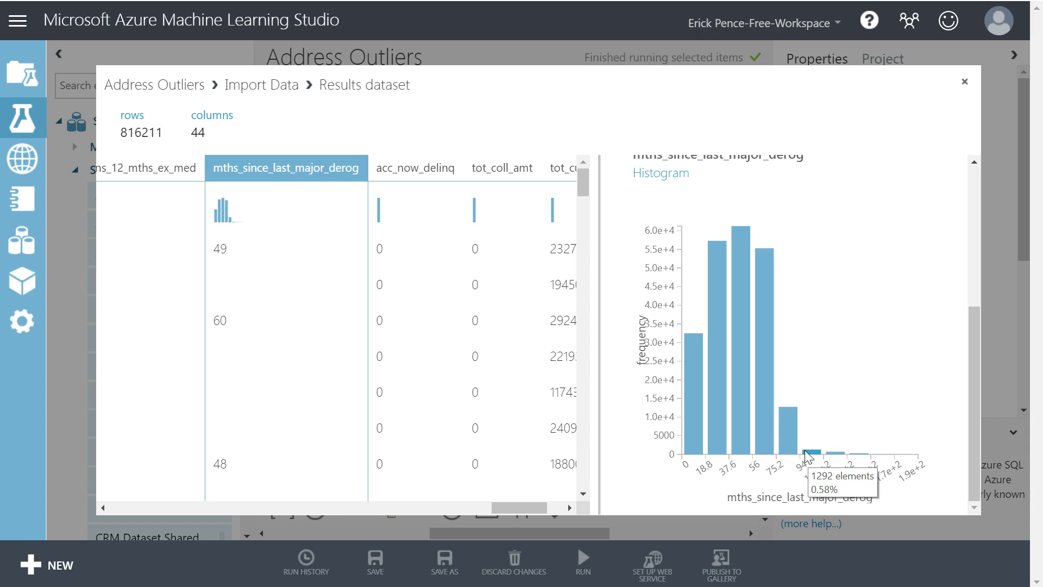
click(819, 451)
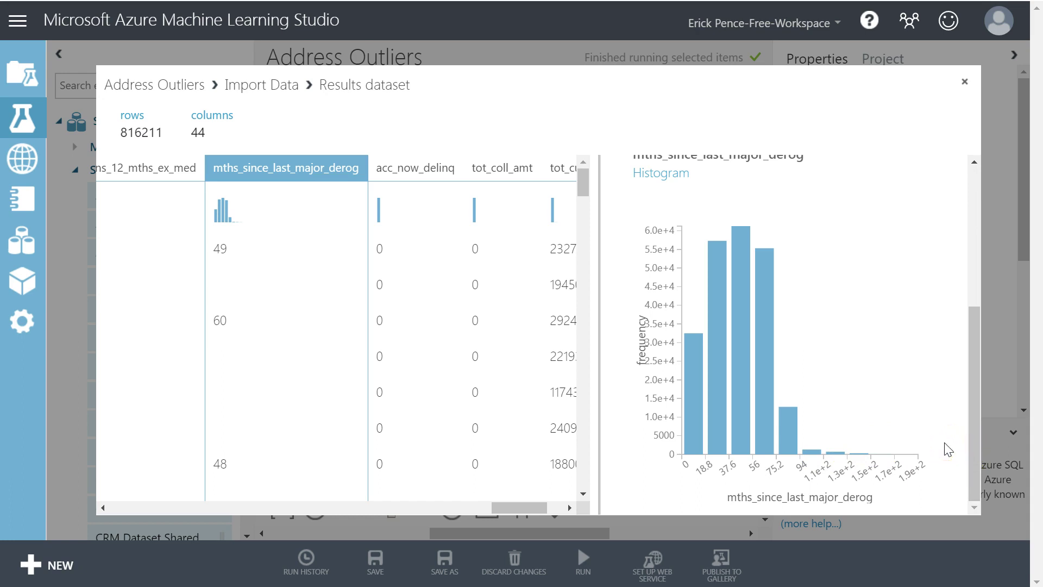
click(948, 388)
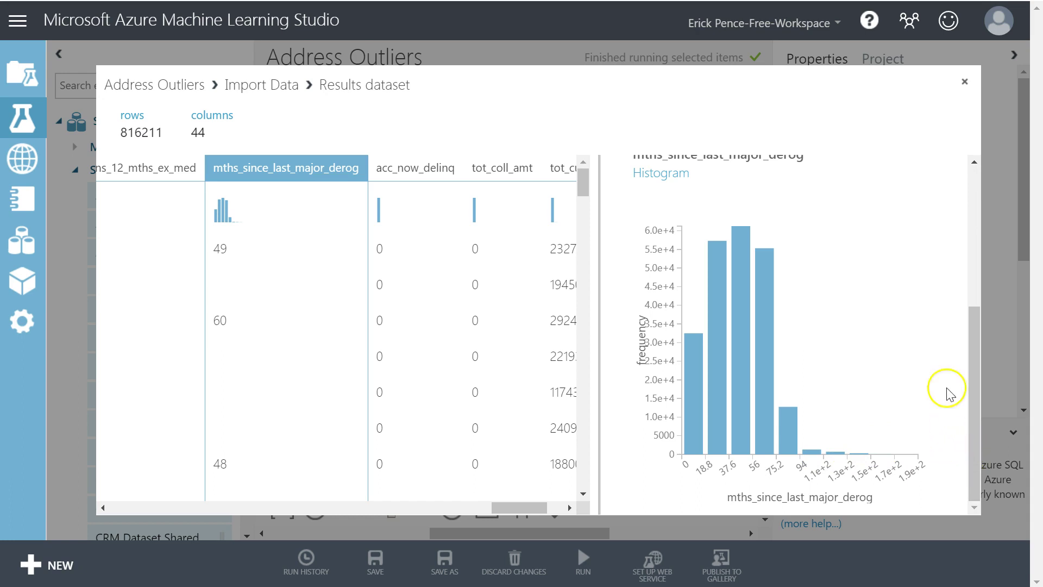
Close the results view and select Clip Values to edit its properties.
click(965, 83)
click(559, 285)
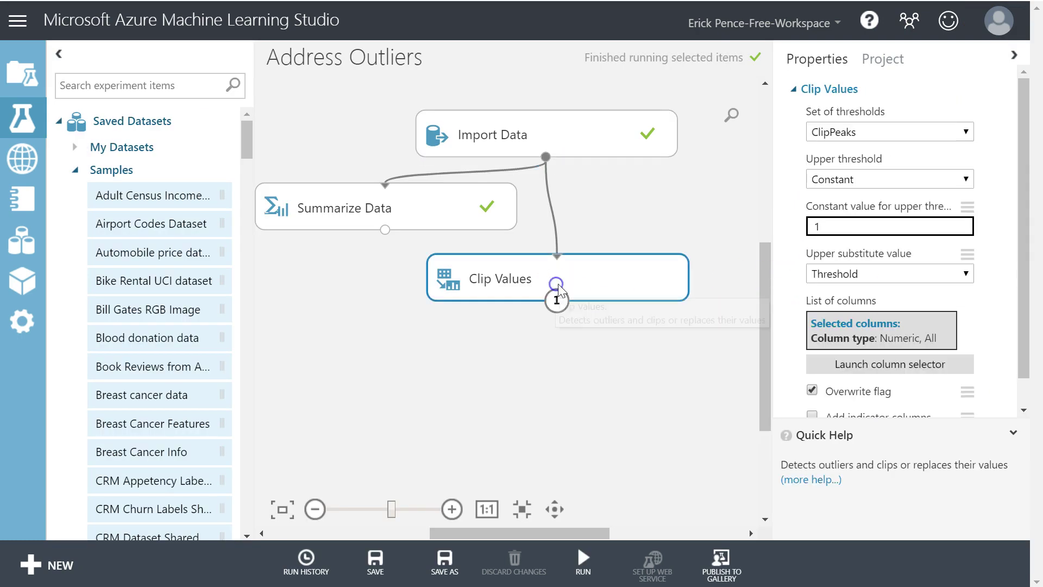
click(859, 222)
click(880, 133)
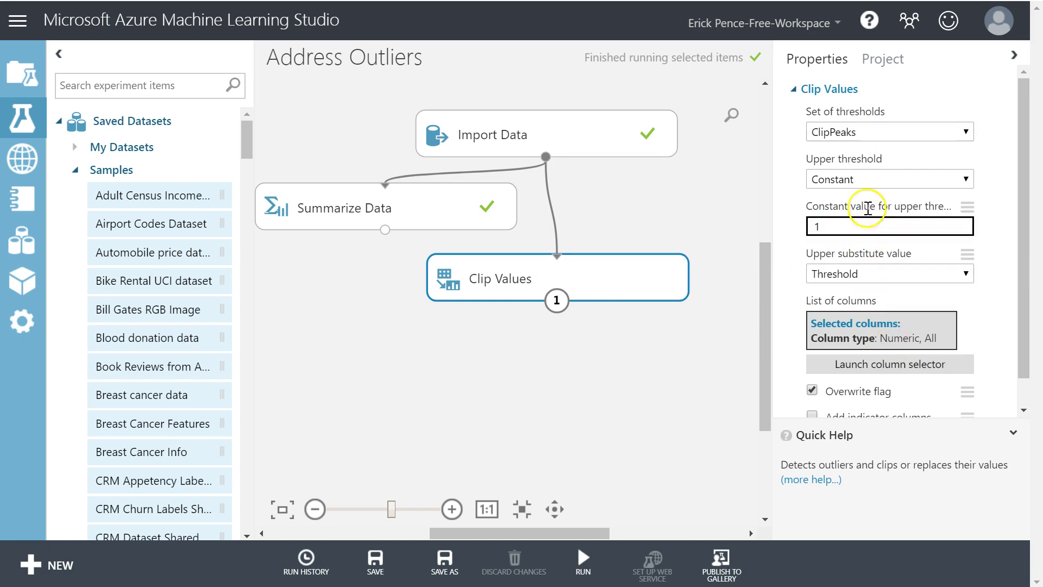
Try Percentile, settle on a Constant upper threshold, and select its value for replacement.
click(878, 180)
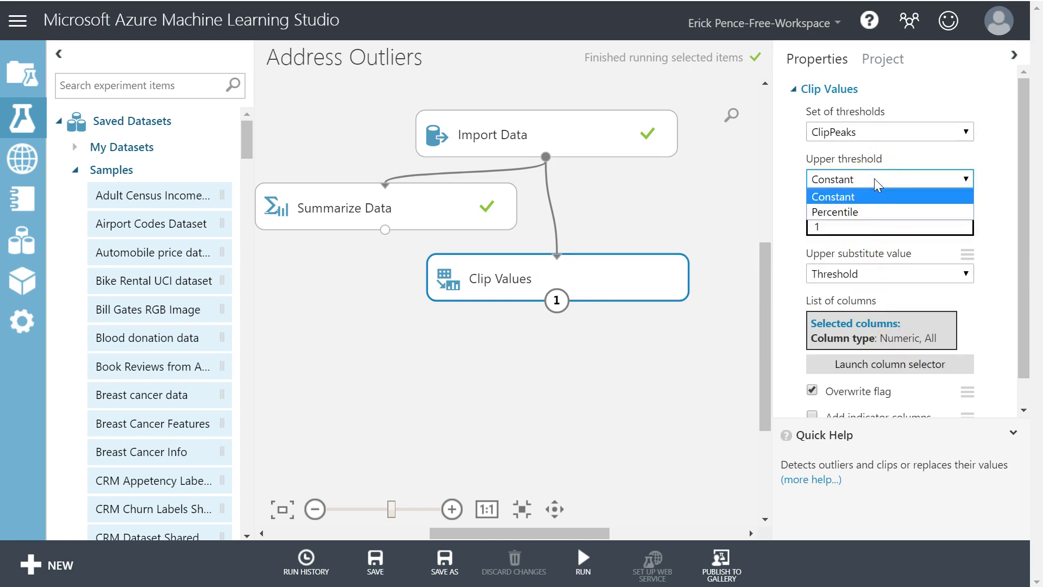
click(874, 178)
click(848, 211)
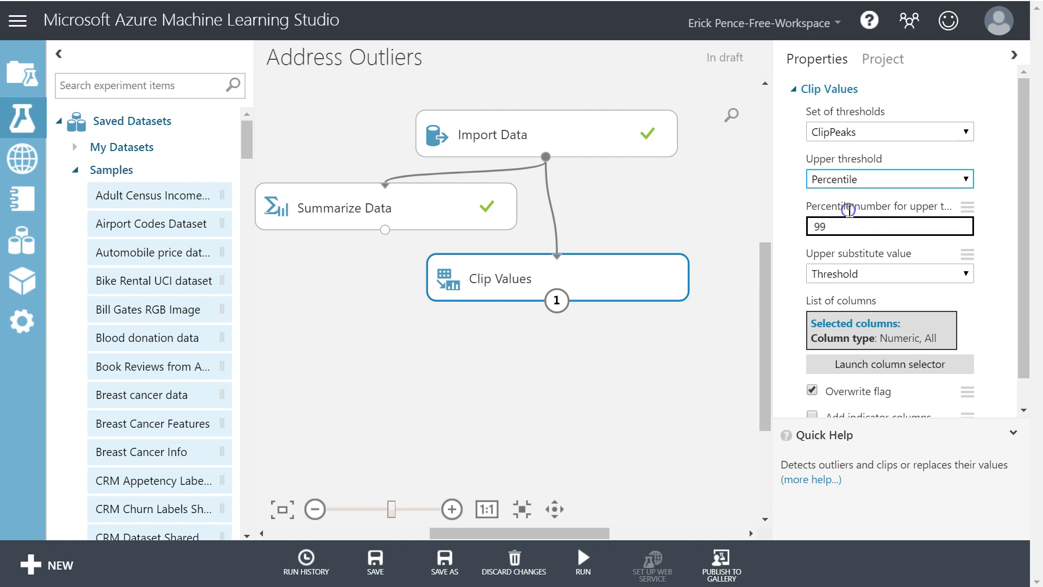
click(817, 226)
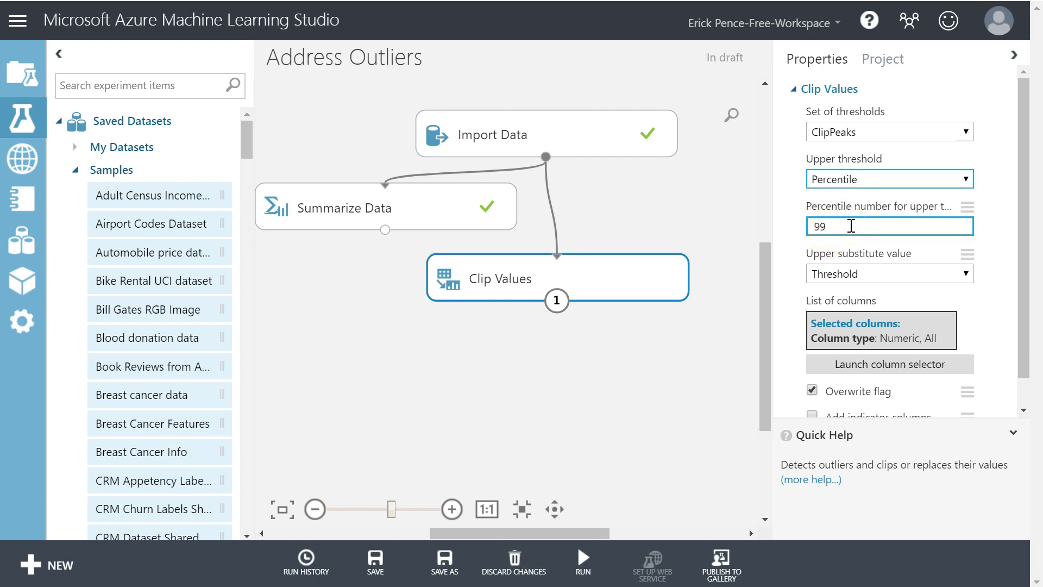
click(862, 179)
click(849, 226)
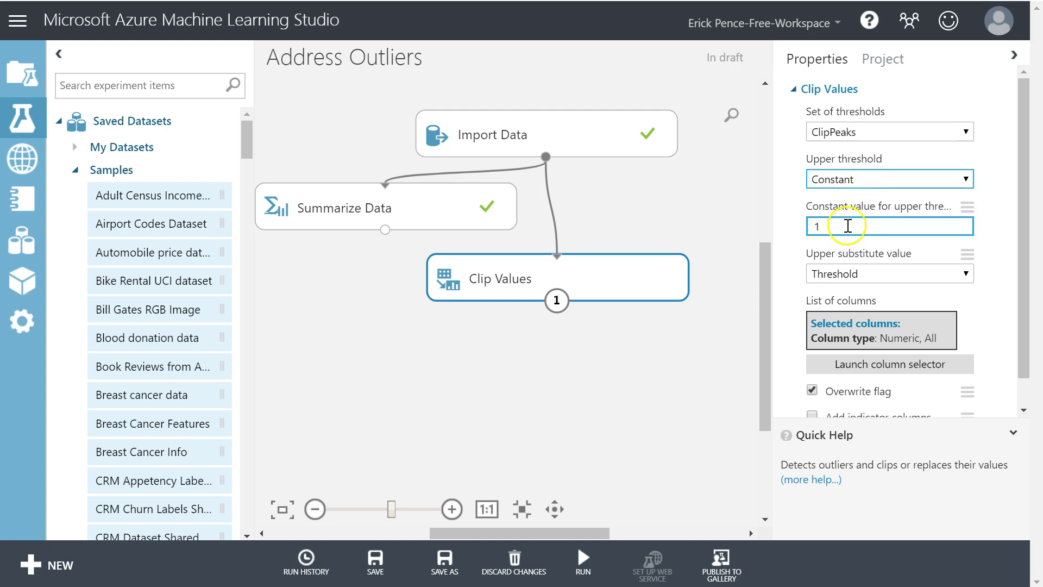
double_click(811, 226)
text(94)
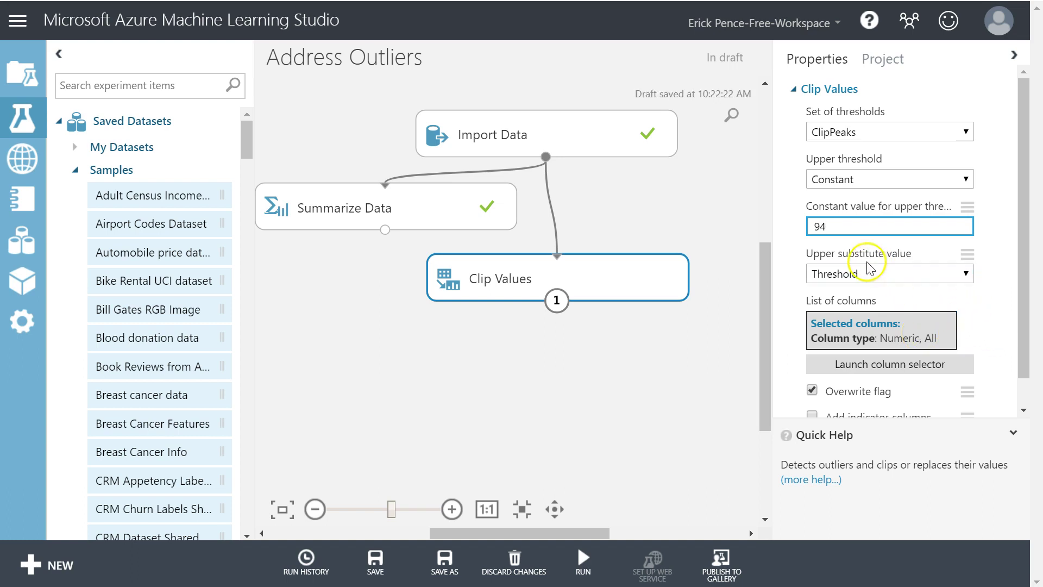
Set Clip Values' upper substitute value to Missing.
click(880, 276)
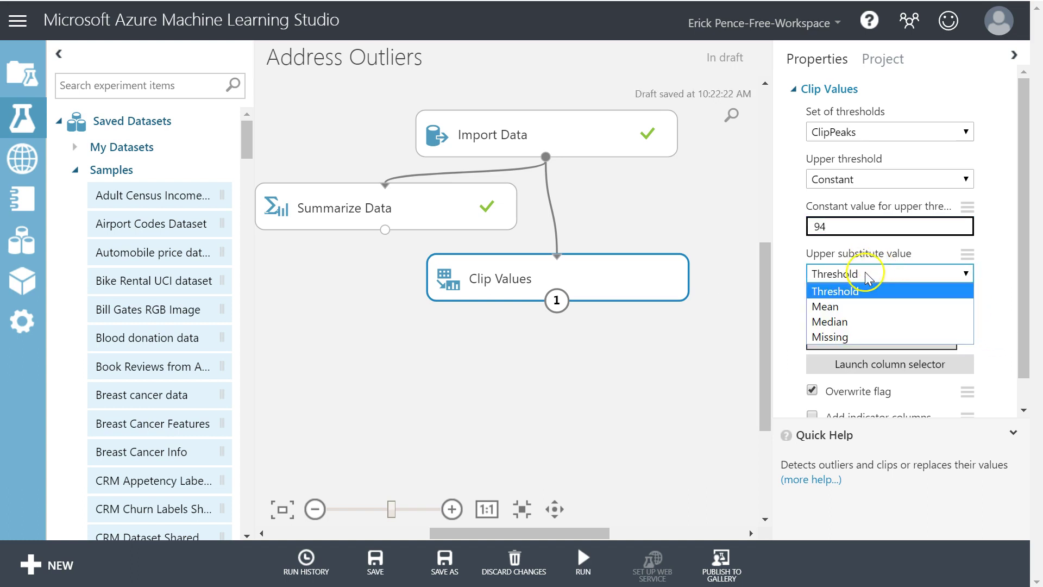
click(819, 228)
click(852, 321)
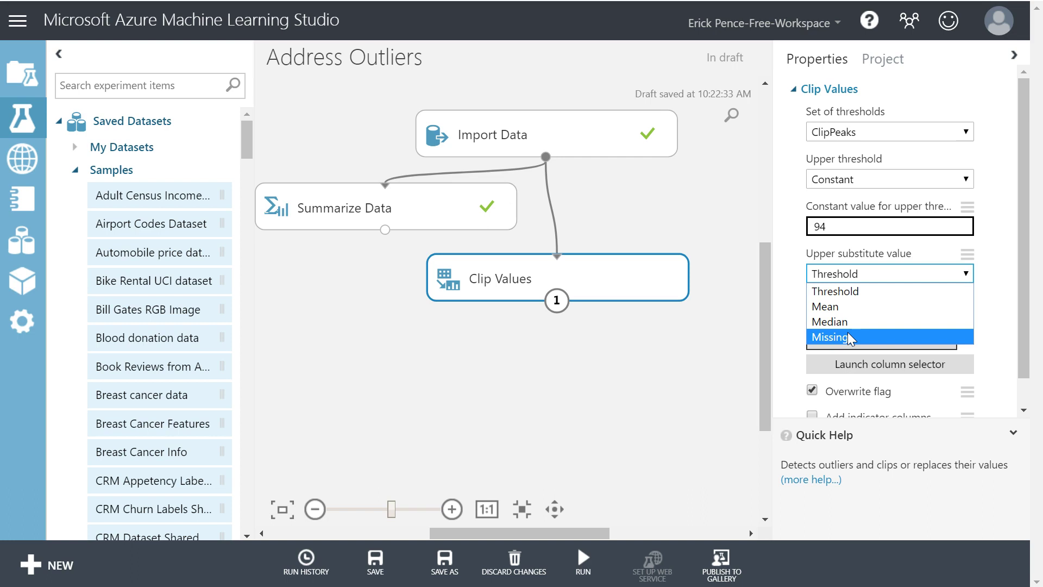
click(868, 292)
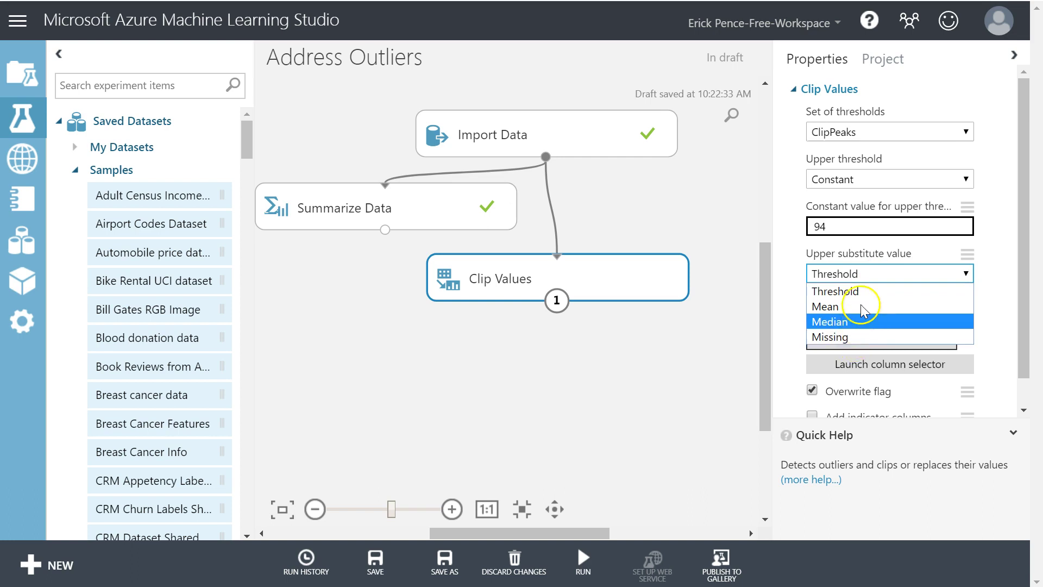
click(852, 336)
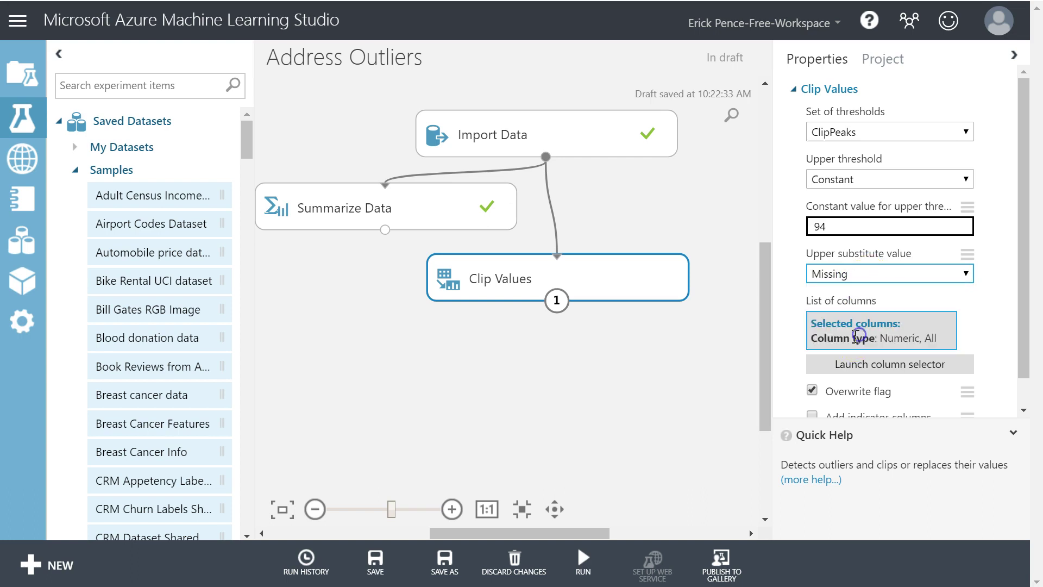
scroll(798, 344, down, 1)
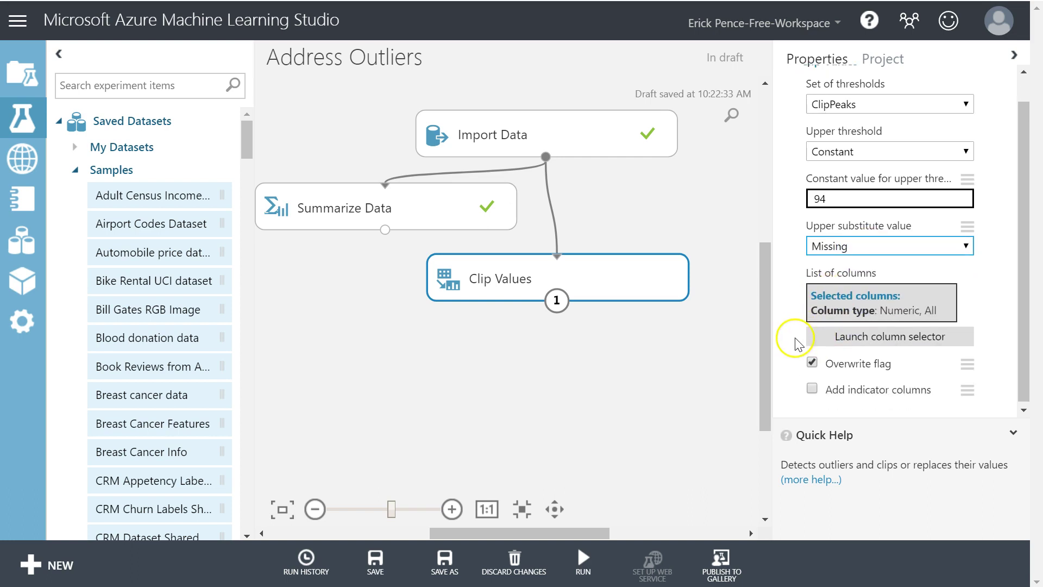
Clear the chosen columns and select only mths_since_last_major_derog in the column selector.
click(893, 337)
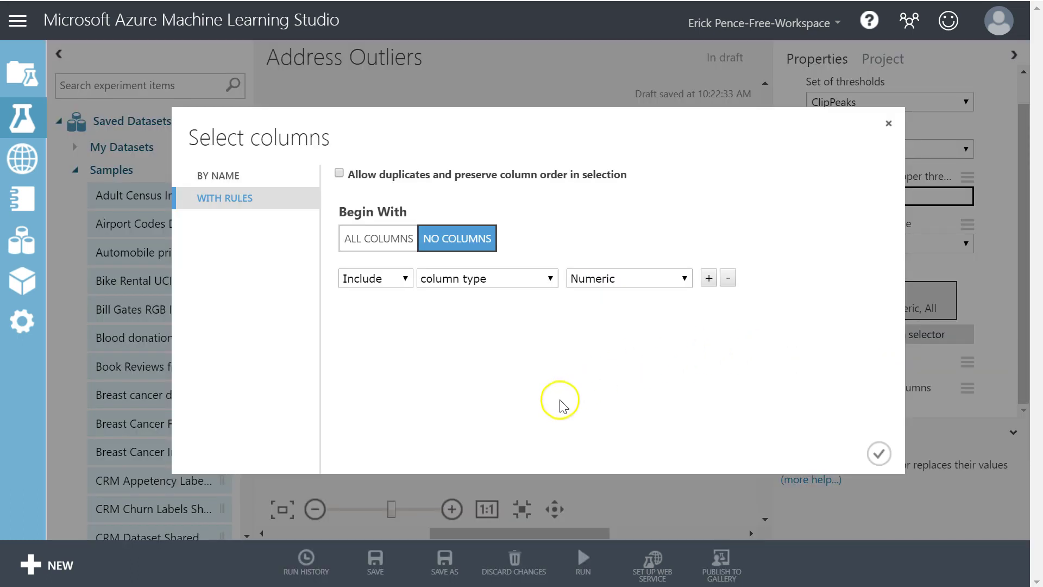
click(227, 175)
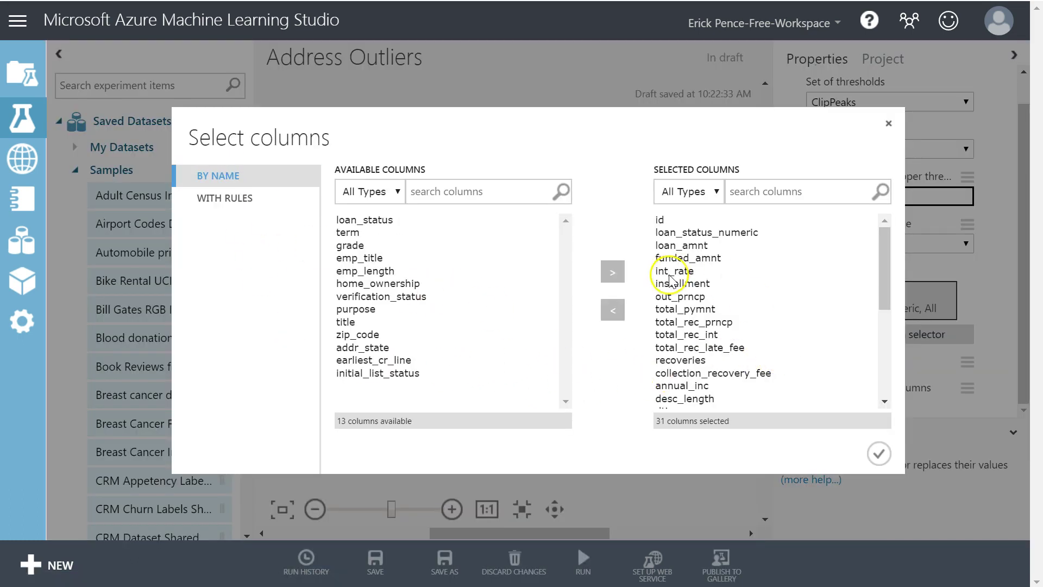
click(671, 271)
key(ctrl+a)
click(613, 310)
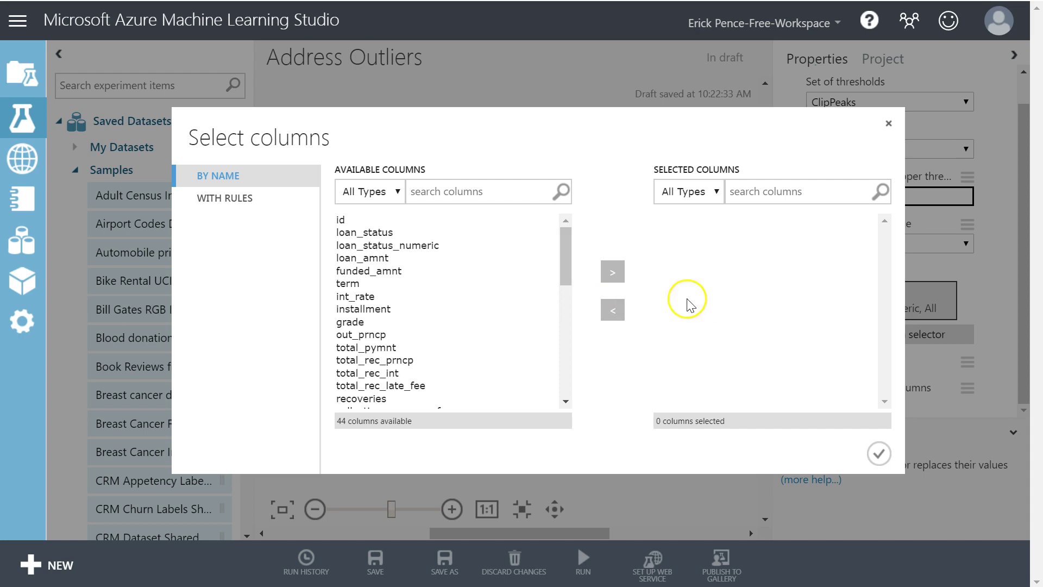
scroll(431, 345, down, 2)
scroll(430, 344, down, 2)
click(414, 351)
click(613, 271)
click(879, 454)
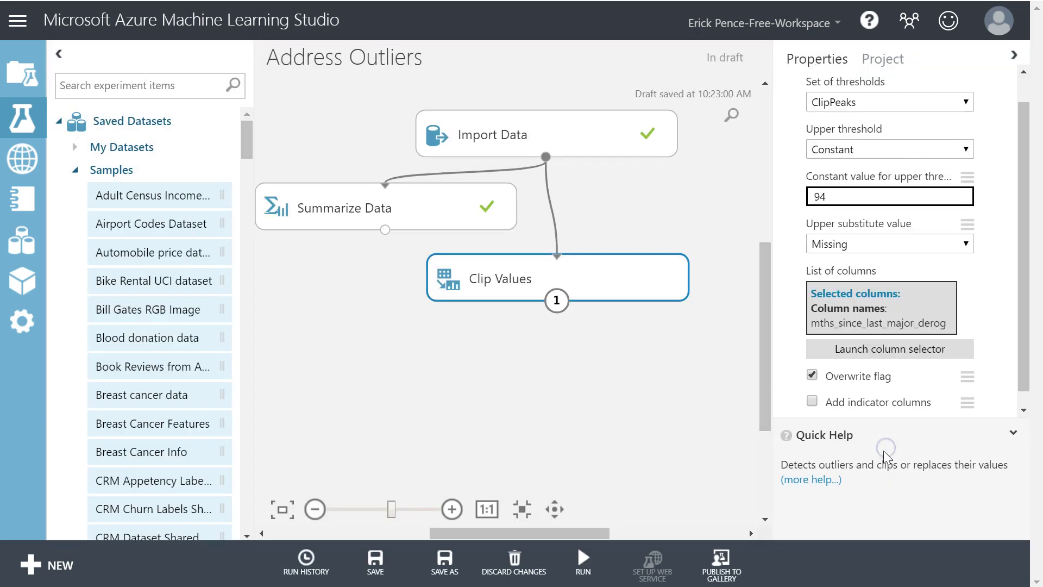
scroll(881, 387, down, 1)
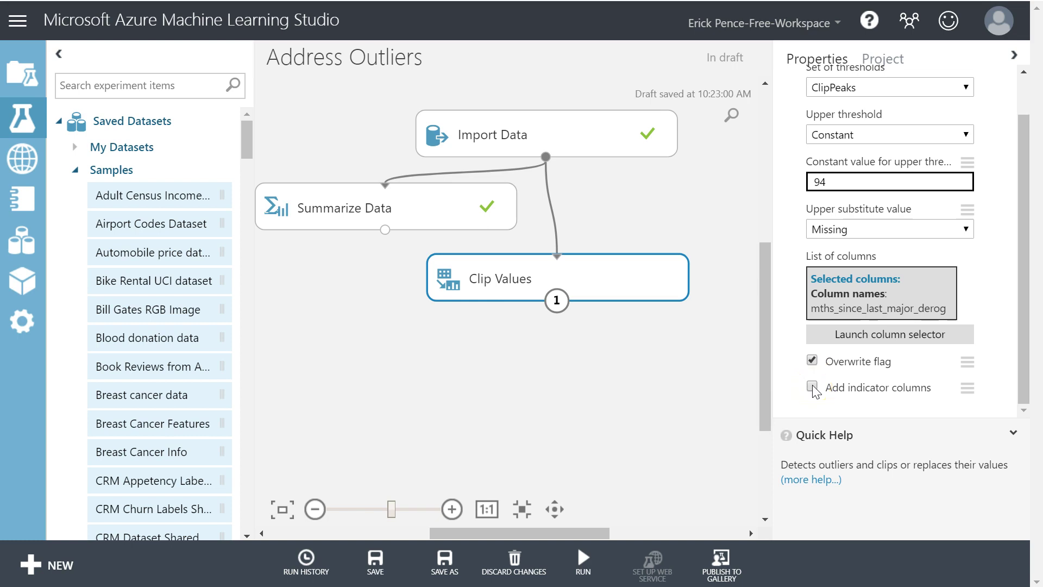
mouse_move(582, 562)
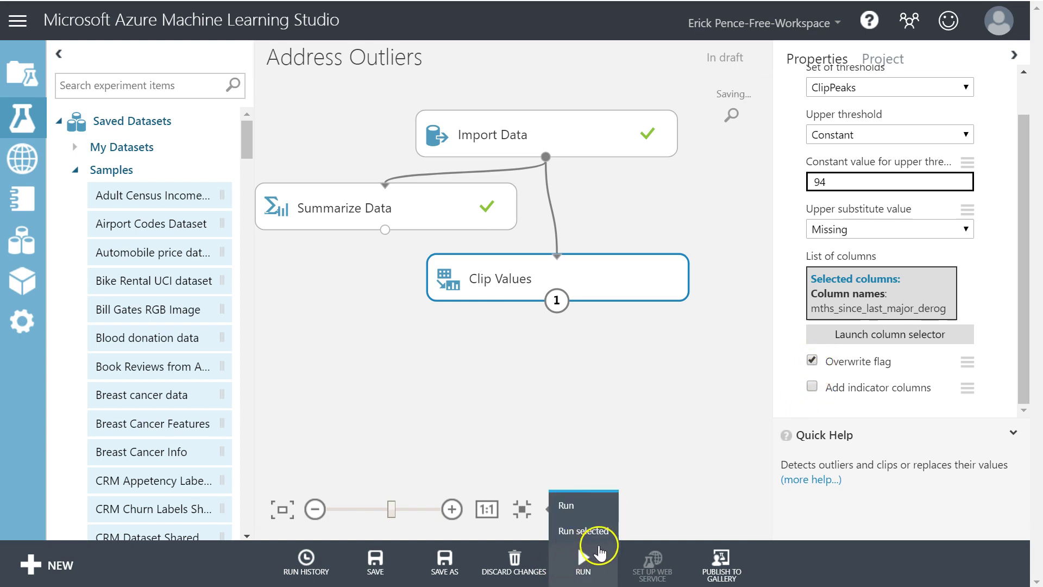
Run Clip Values and visualize its results dataset.
click(592, 531)
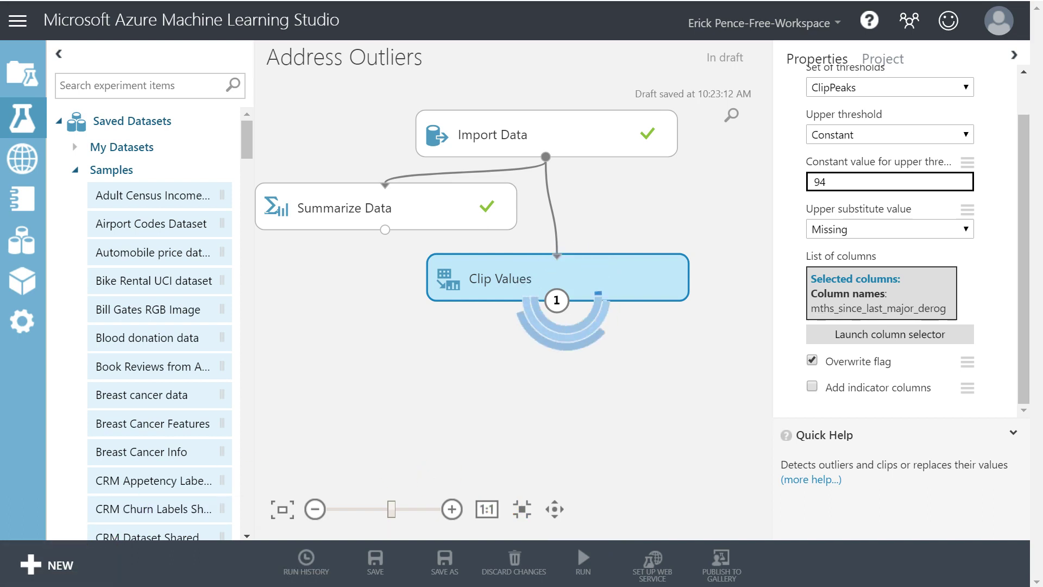
right_click(516, 277)
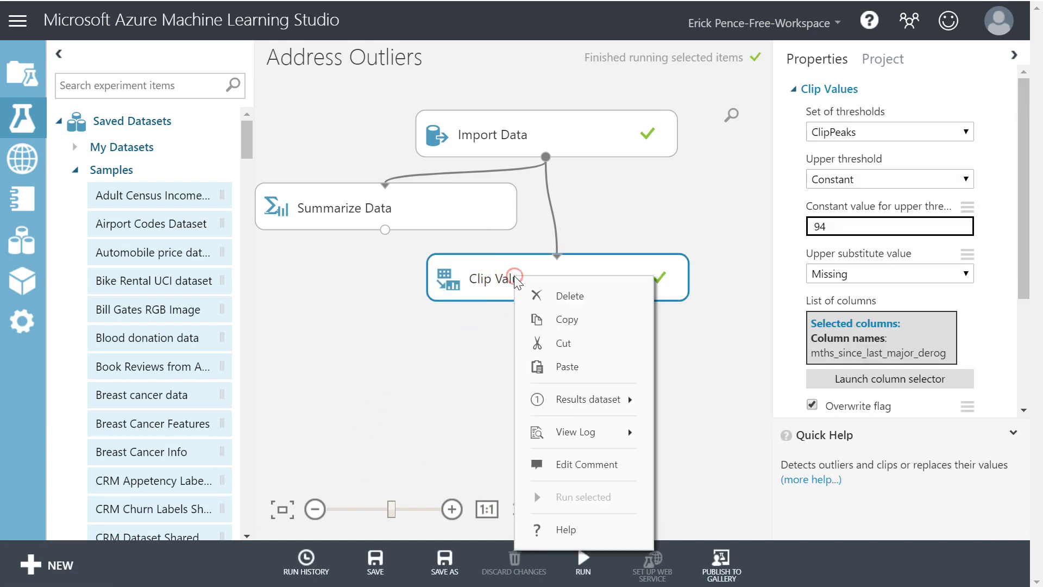
click(724, 493)
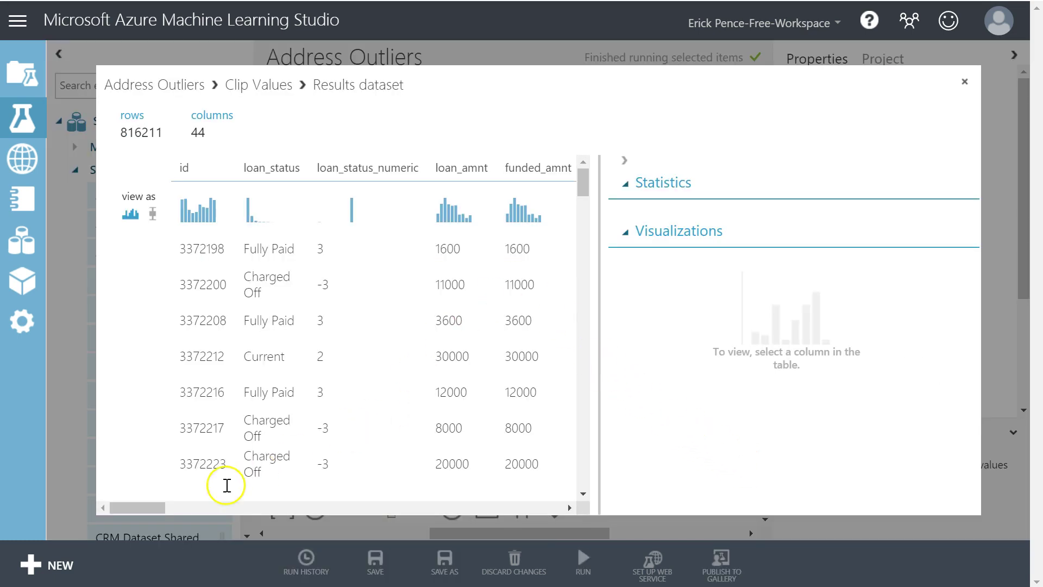
mouse_move(149, 520)
mouse_down()
mouse_move(597, 518)
mouse_move(519, 518)
mouse_up()
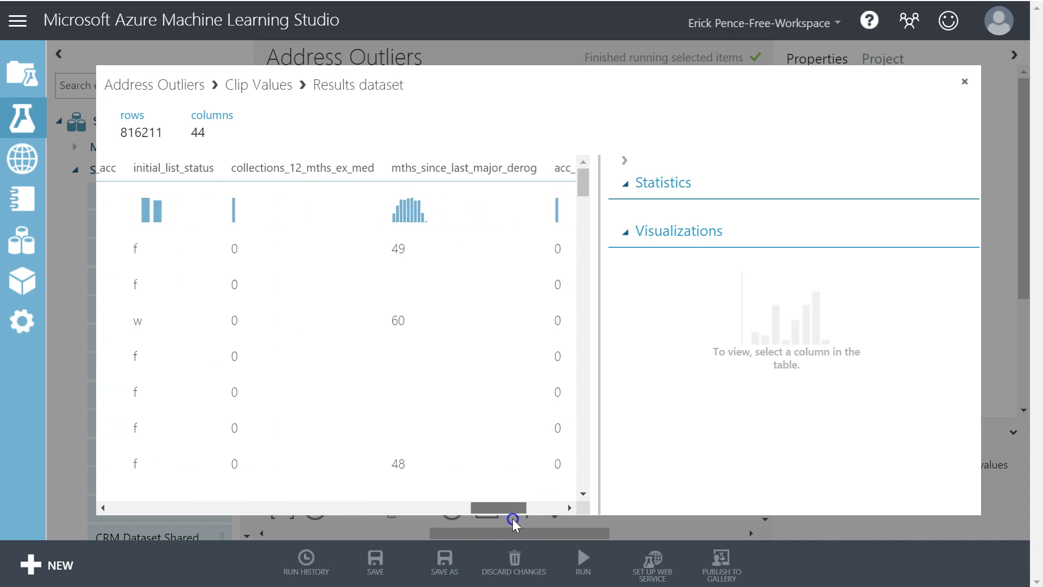
drag(519, 517, 520, 516)
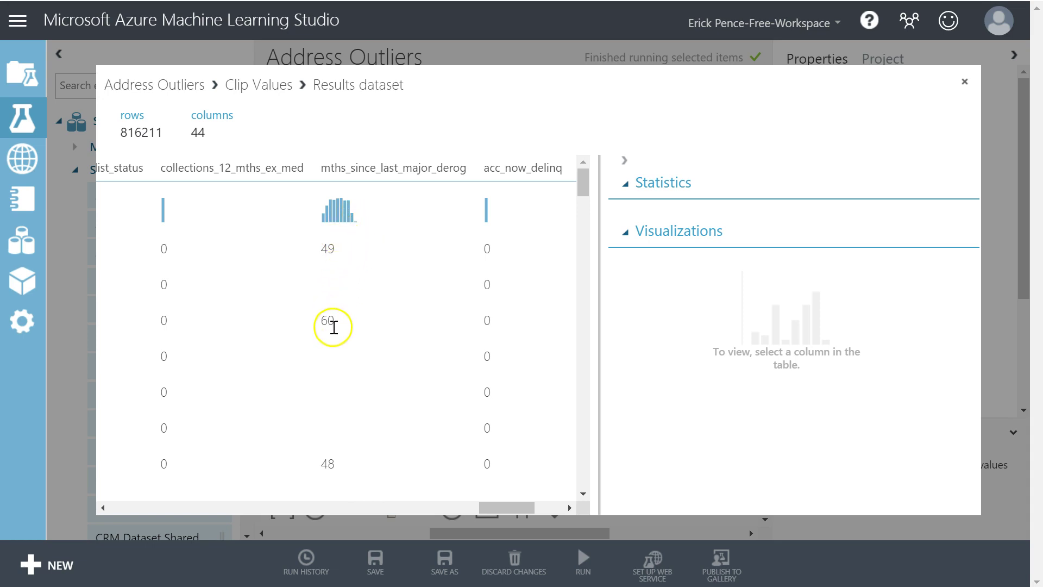
scroll(334, 328, down, 3)
scroll(334, 328, down, 3)
scroll(333, 330, down, 3)
scroll(333, 330, down, 3)
scroll(332, 333, down, 3)
scroll(333, 332, down, 3)
scroll(333, 332, down, 3)
scroll(333, 332, down, 2)
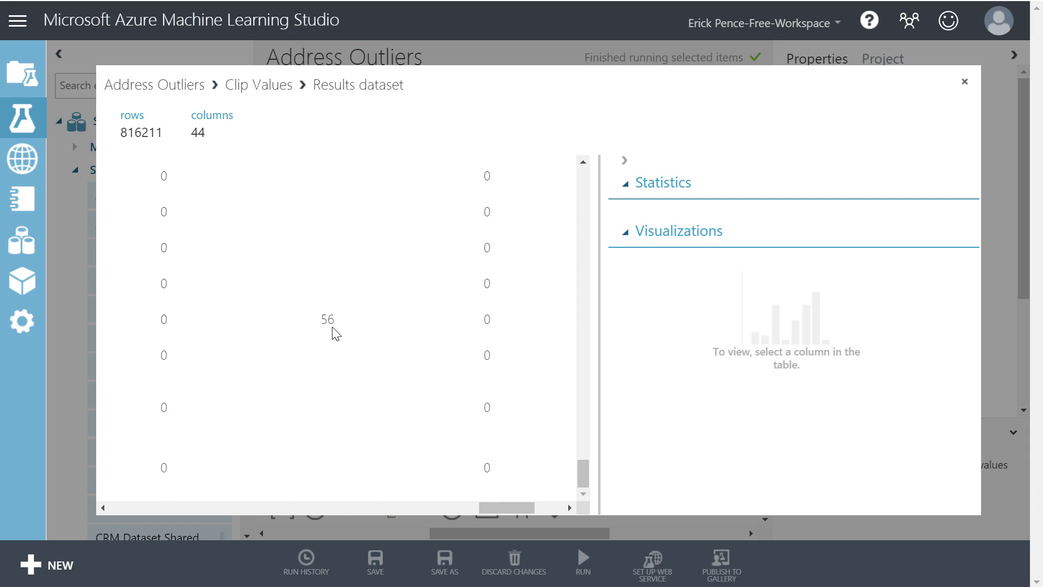
scroll(333, 326, up, 10)
scroll(334, 329, up, 8)
scroll(335, 330, up, 2)
Check mths_since_last_major_derog statistics (max 94, mean 43.39), then close the results.
click(124, 132)
drag(124, 132, 178, 131)
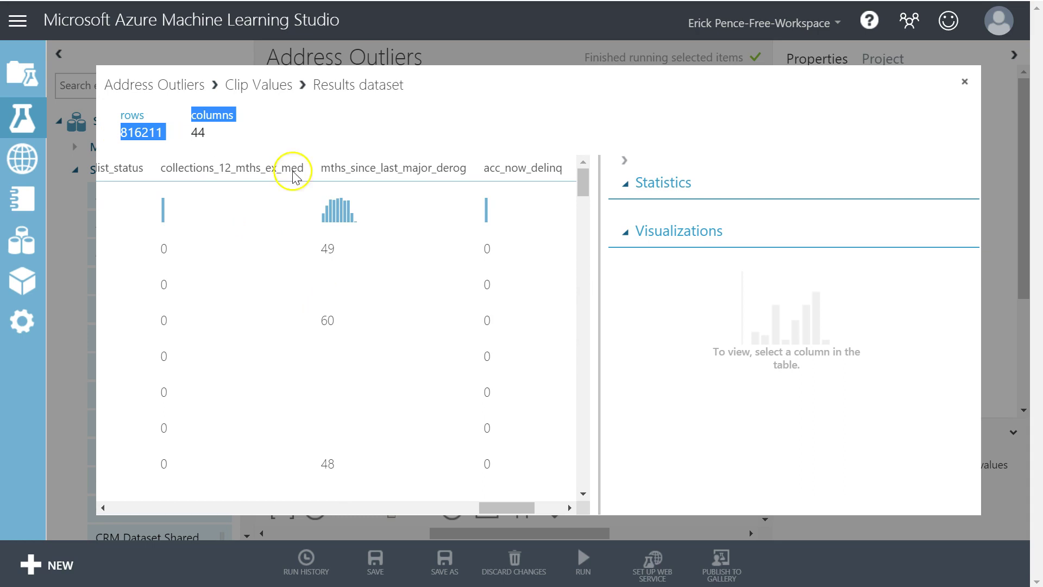
click(347, 216)
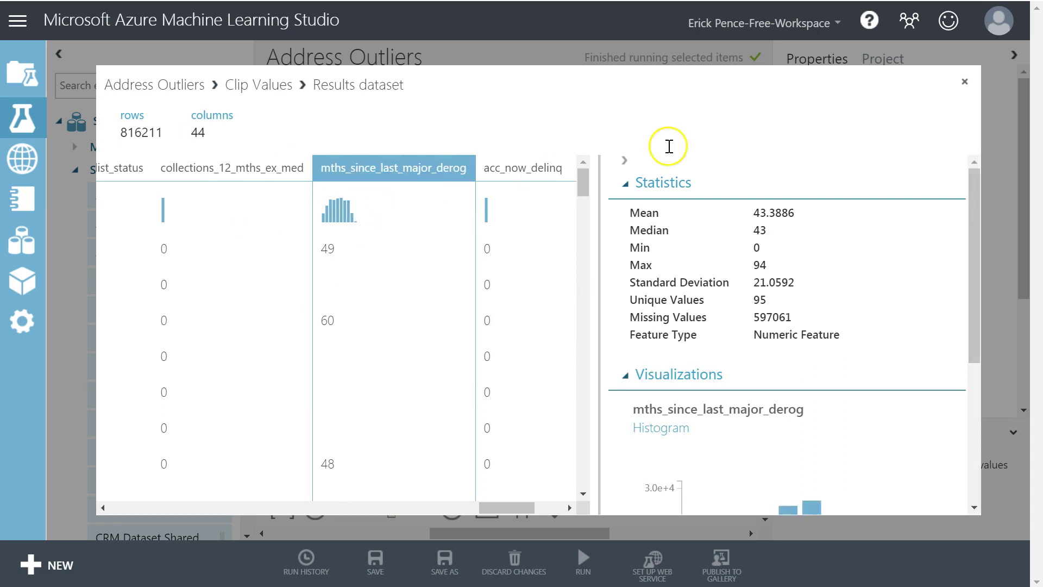
click(964, 85)
Set the upper substitute value to Threshold, keeping the 94 upper threshold.
click(870, 272)
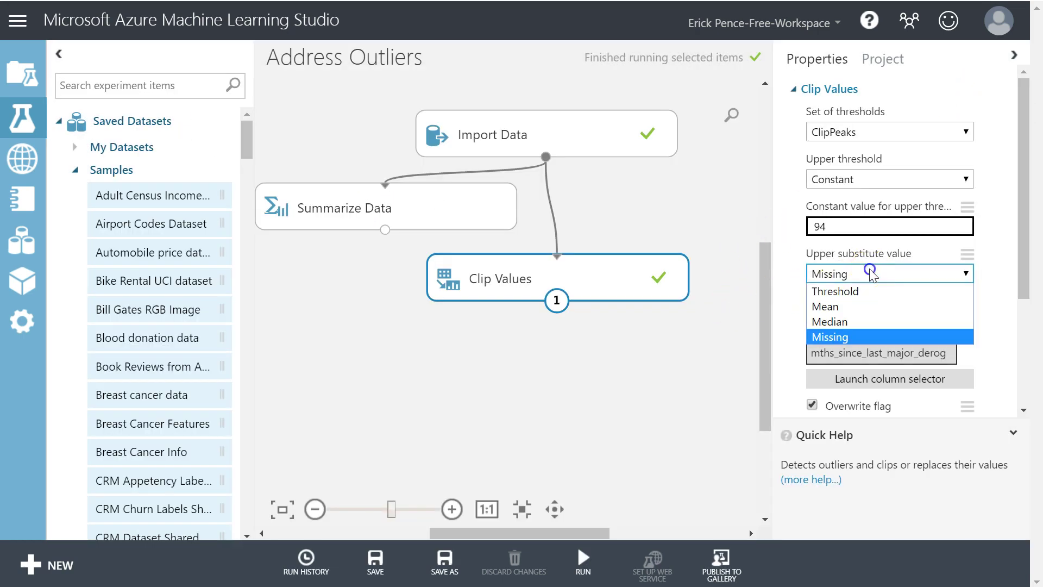
click(864, 291)
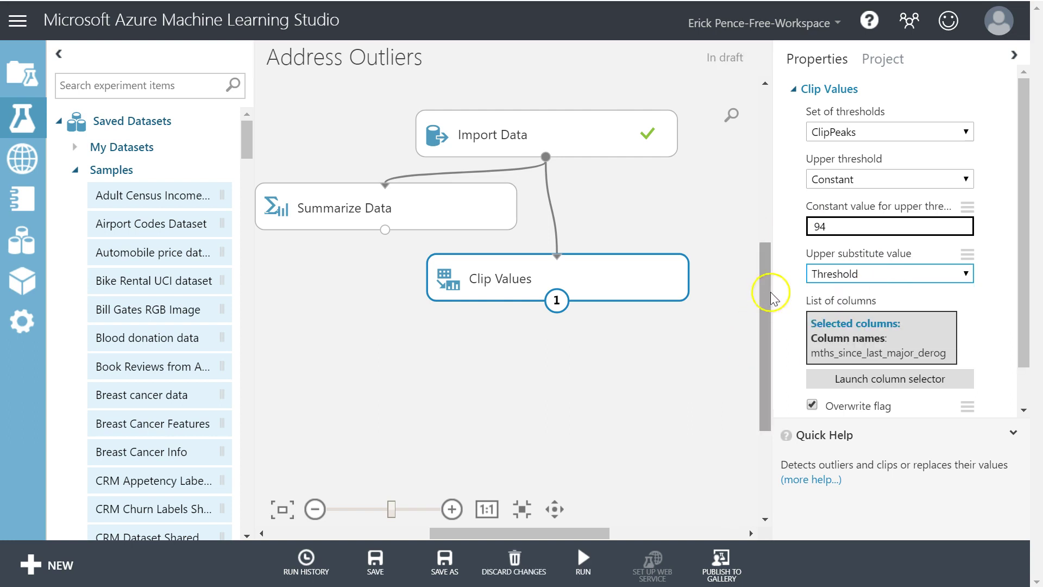
click(840, 228)
drag(840, 227, 808, 226)
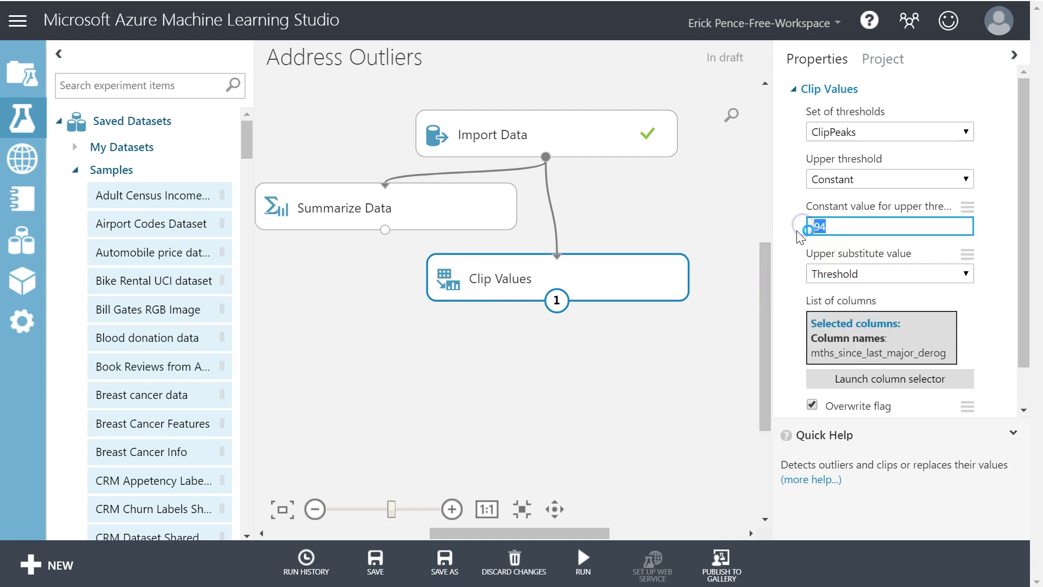
scroll(805, 287, down, 1)
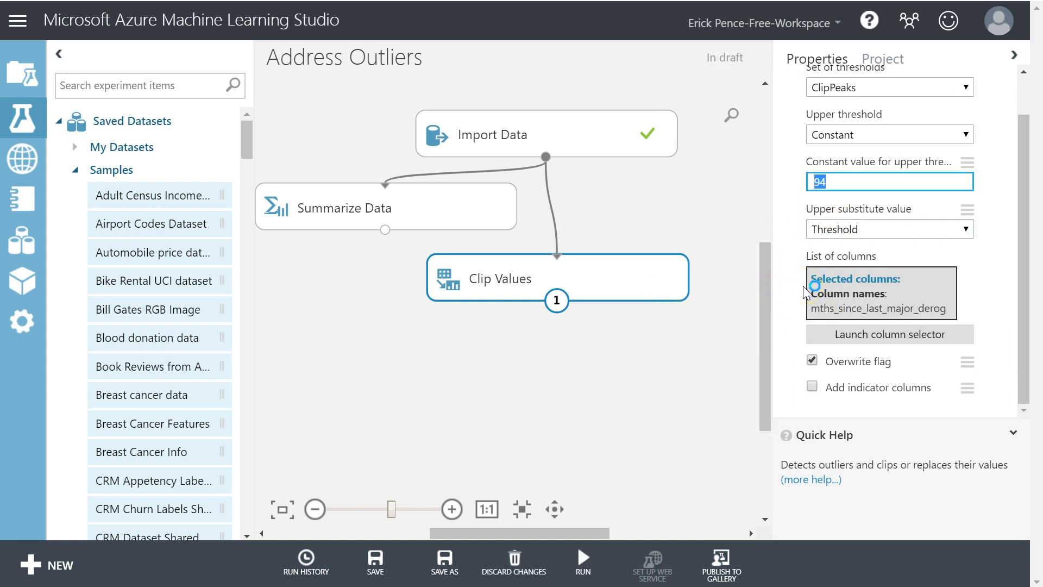
Add indicator columns, turn off Overwrite flag, and rerun Clip Values.
click(812, 386)
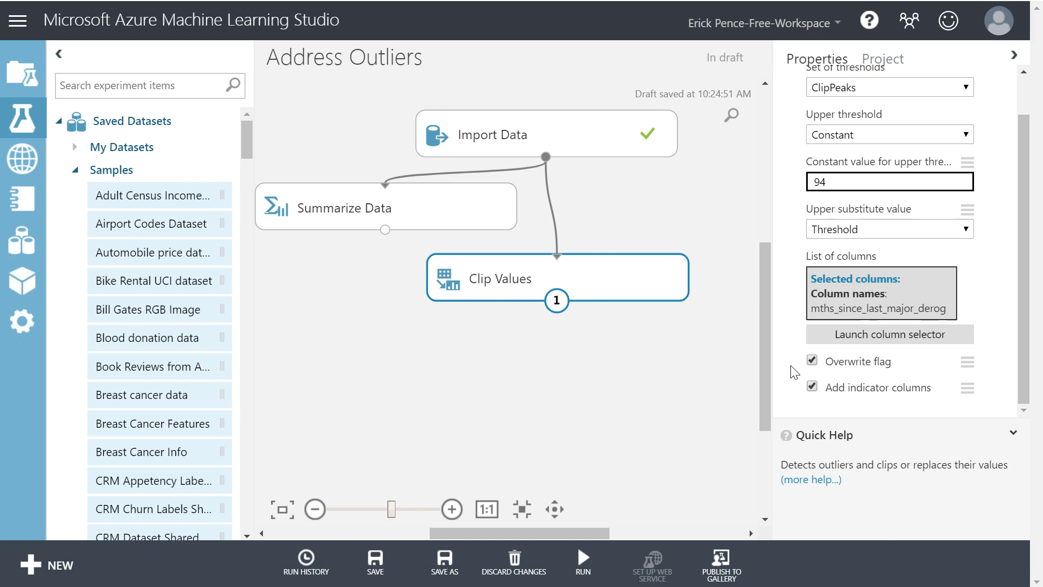
click(813, 360)
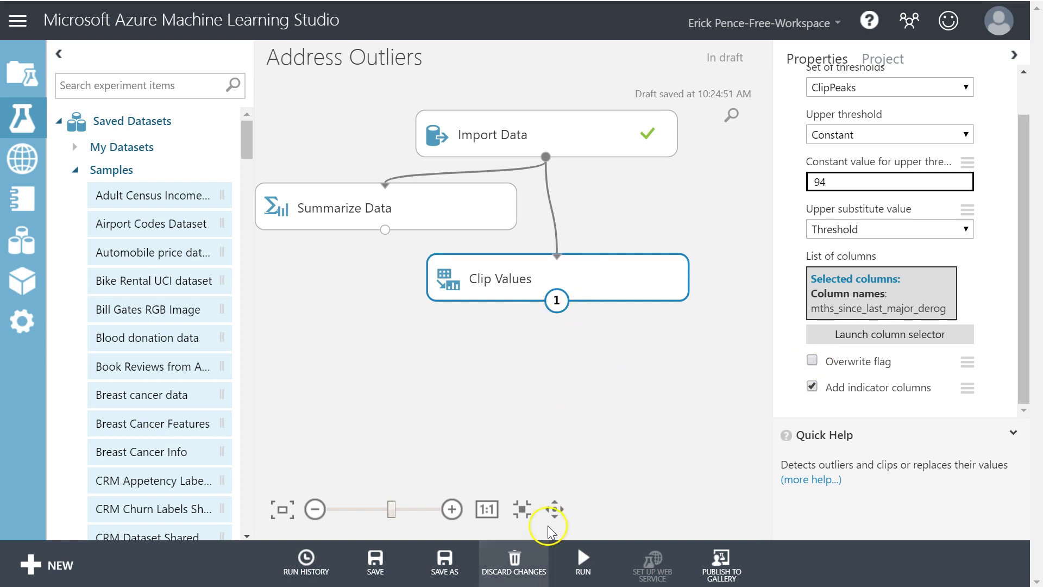
click(581, 460)
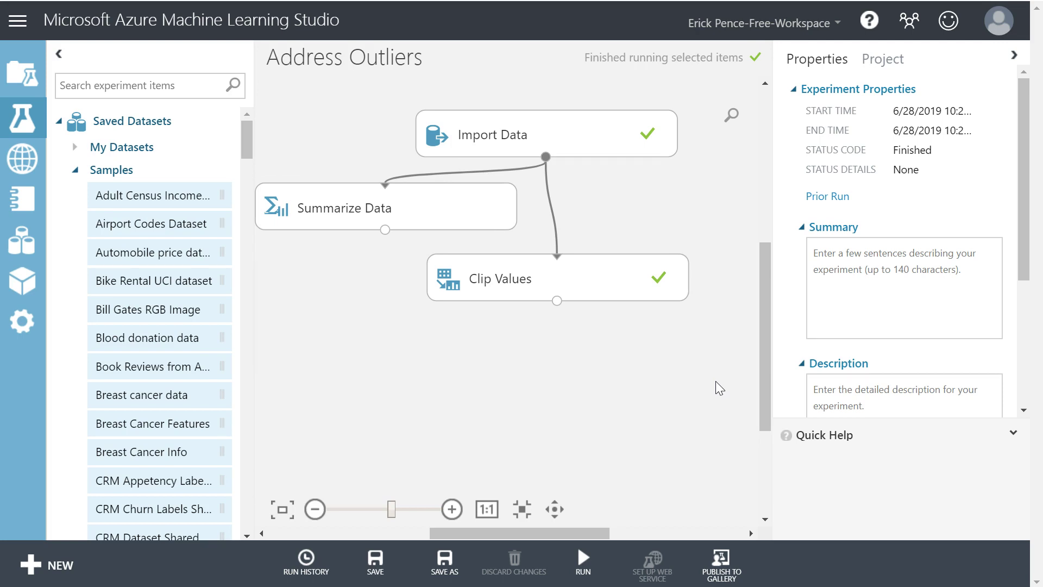
click(617, 272)
scroll(889, 341, down, 2)
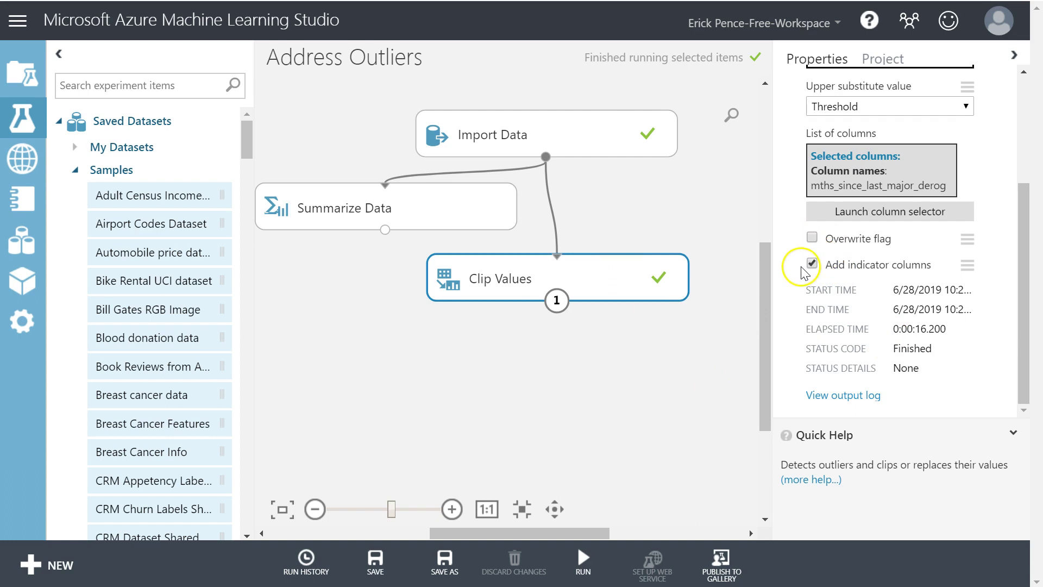
right_click(589, 279)
mouse_move(658, 401)
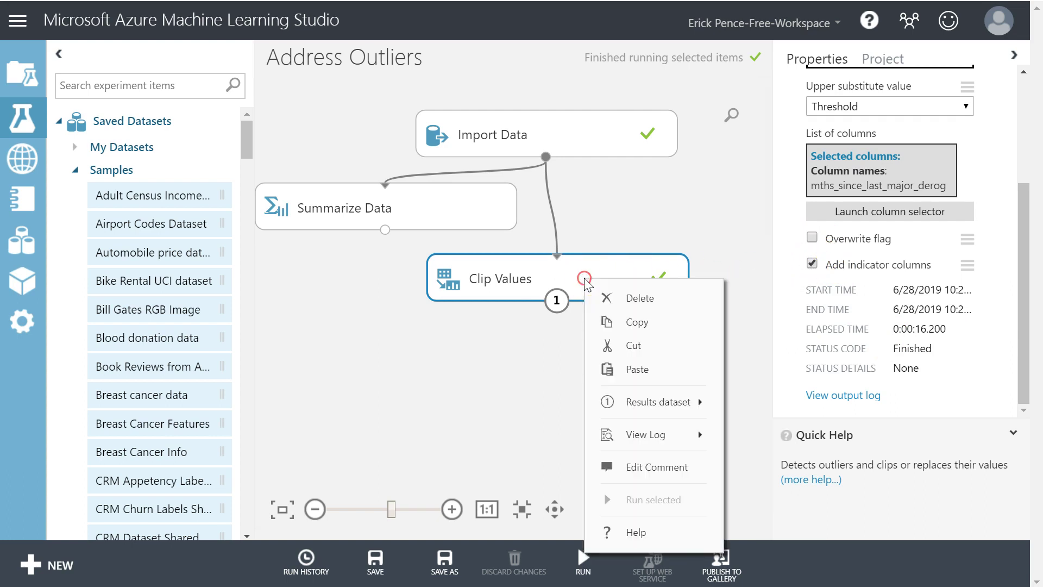
click(784, 497)
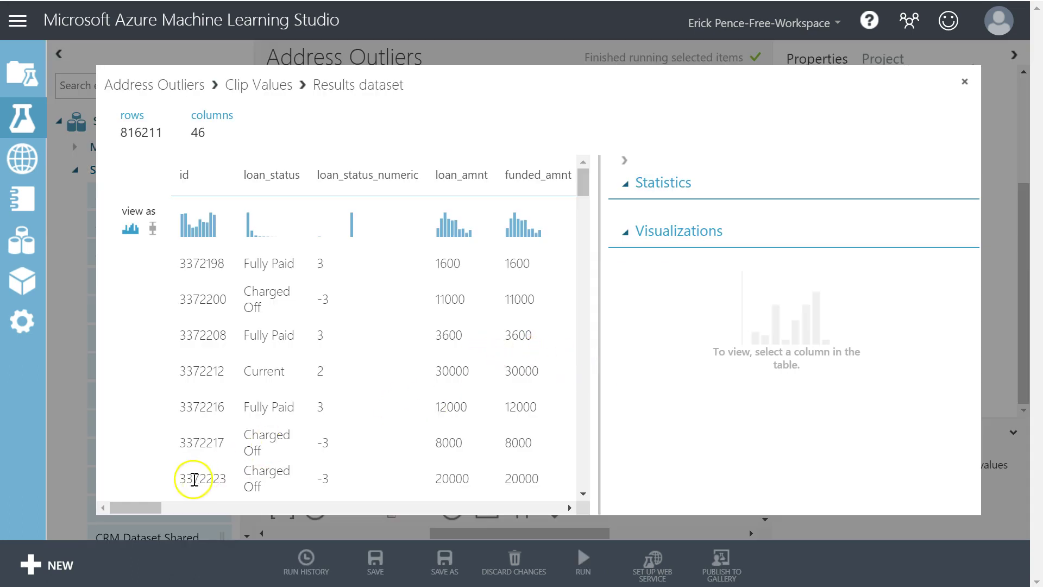
mouse_move(151, 505)
mouse_down()
mouse_move(524, 506)
mouse_move(515, 506)
mouse_up()
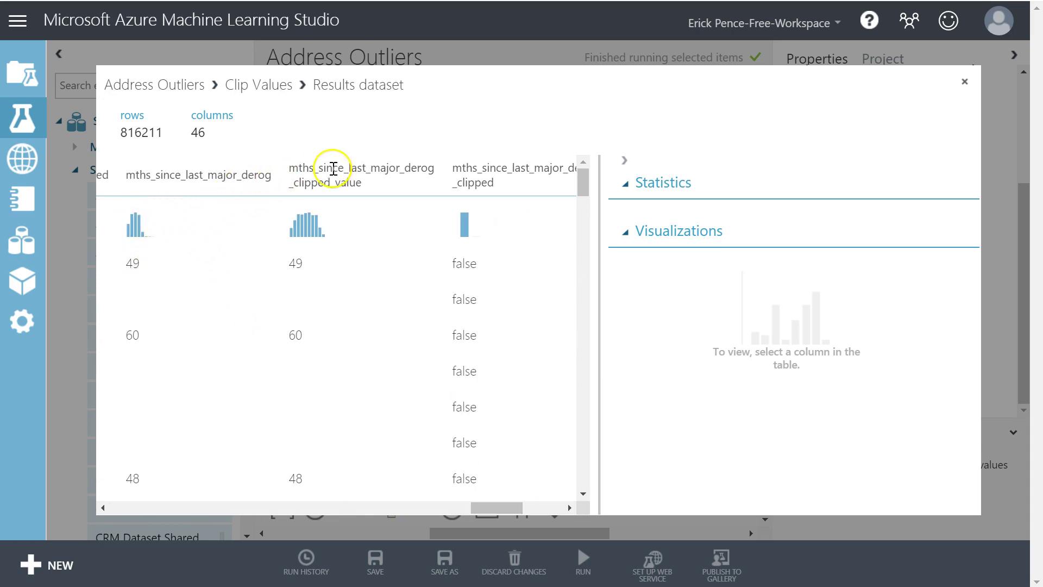
scroll(298, 304, down, 3)
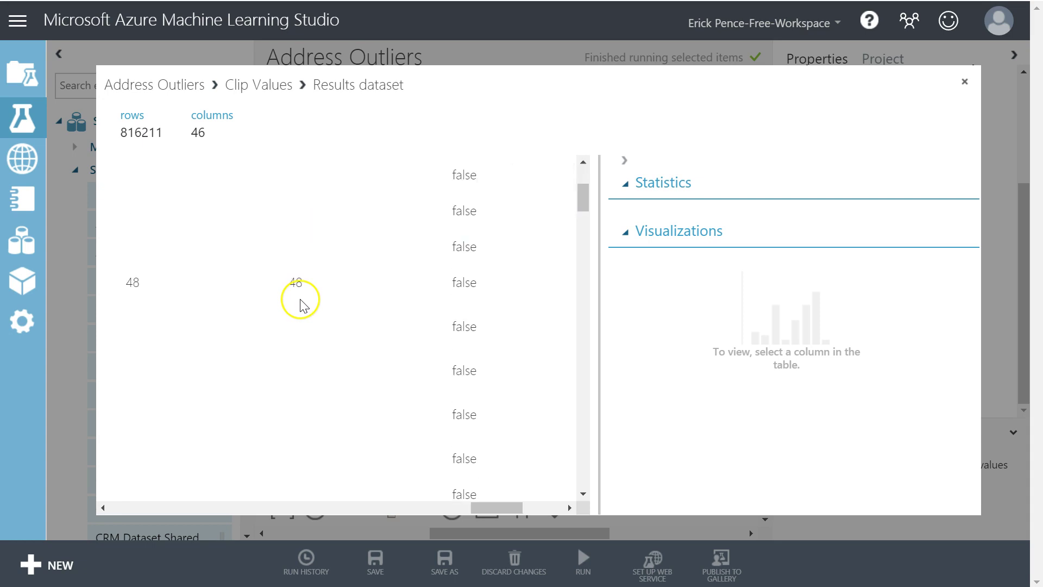
scroll(299, 309, down, 2)
scroll(302, 307, down, 2)
scroll(301, 307, down, 2)
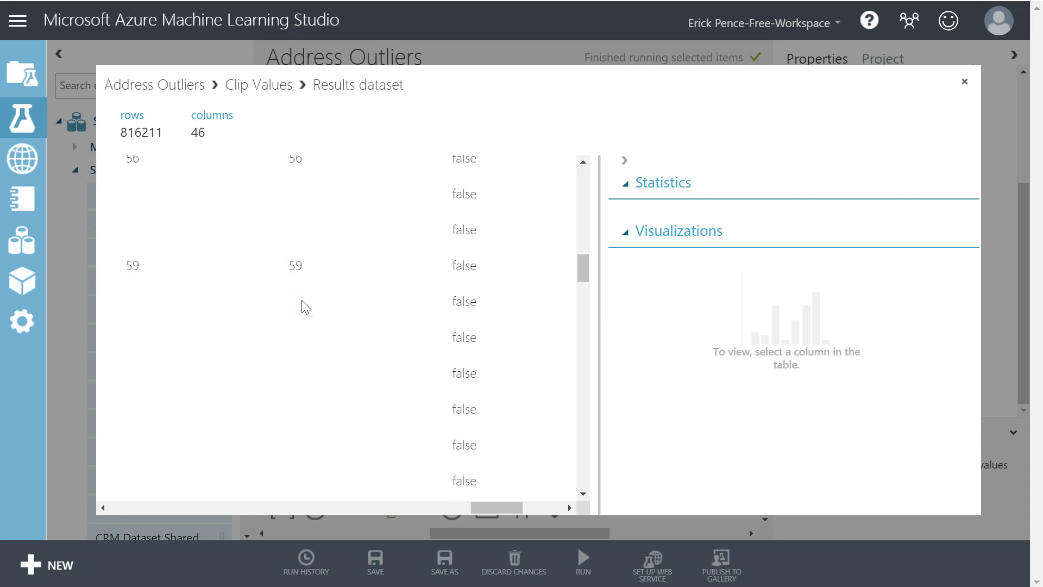
scroll(301, 306, down, 2)
scroll(302, 306, down, 2)
scroll(302, 307, down, 1)
scroll(301, 307, down, 2)
scroll(301, 306, down, 1)
scroll(302, 307, down, 2)
scroll(302, 307, down, 2)
scroll(302, 308, down, 2)
scroll(304, 308, down, 2)
scroll(303, 308, down, 2)
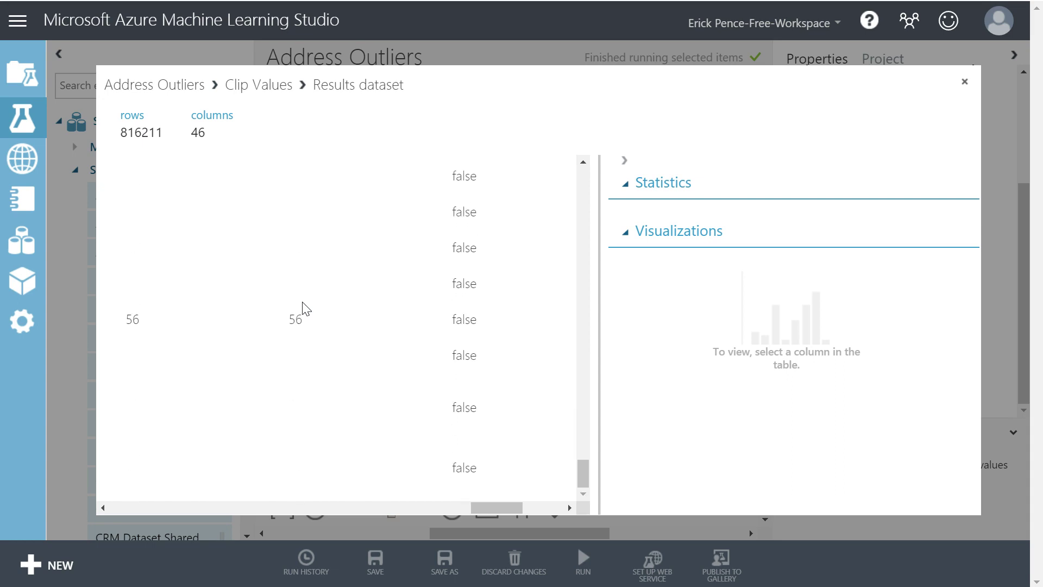
scroll(304, 309, up, 1)
click(465, 301)
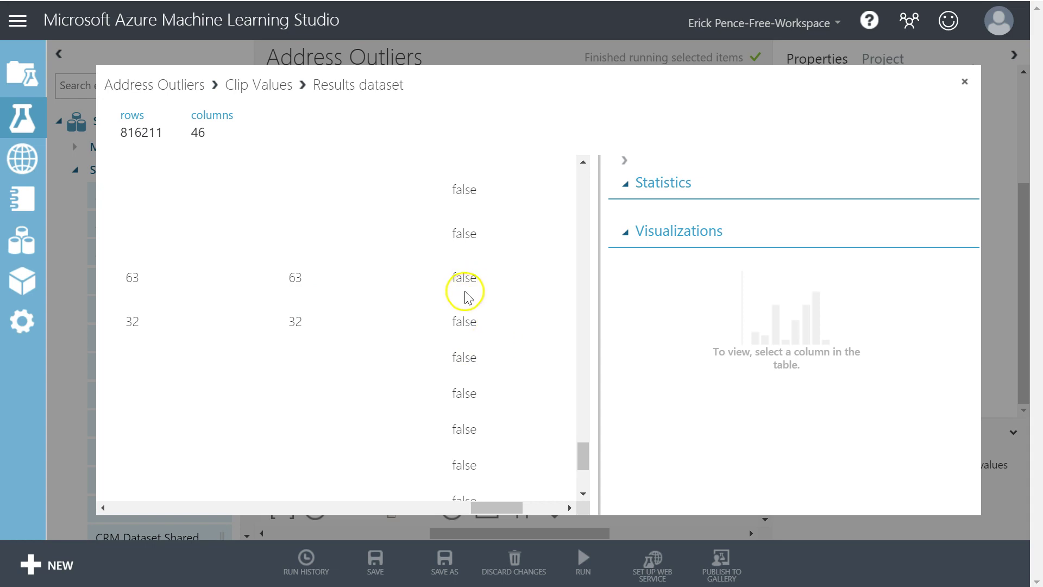
scroll(463, 296, up, 3)
scroll(467, 291, up, 8)
scroll(466, 288, up, 5)
scroll(465, 292, up, 2)
scroll(466, 294, down, 3)
scroll(468, 294, down, 6)
scroll(468, 291, down, 5)
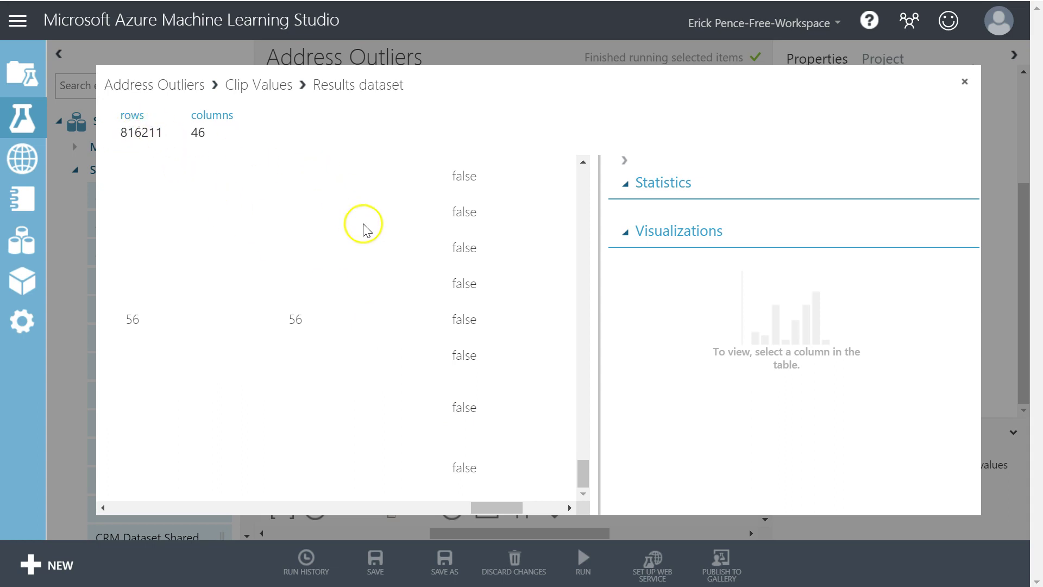
scroll(417, 261, up, 2)
scroll(416, 261, up, 4)
scroll(417, 260, up, 4)
scroll(417, 259, down, 5)
scroll(418, 258, down, 3)
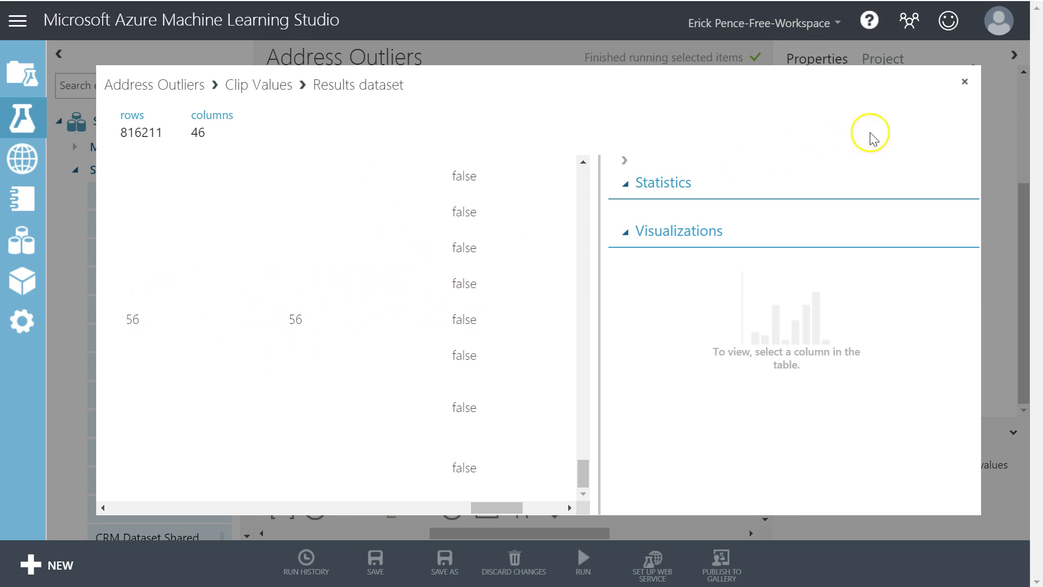
click(975, 87)
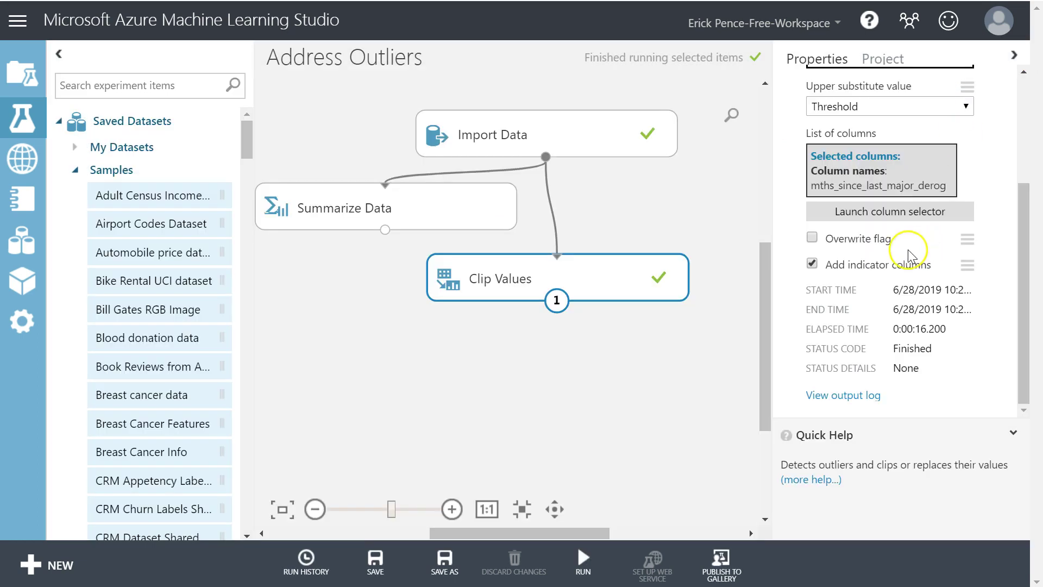
scroll(799, 290, up, 3)
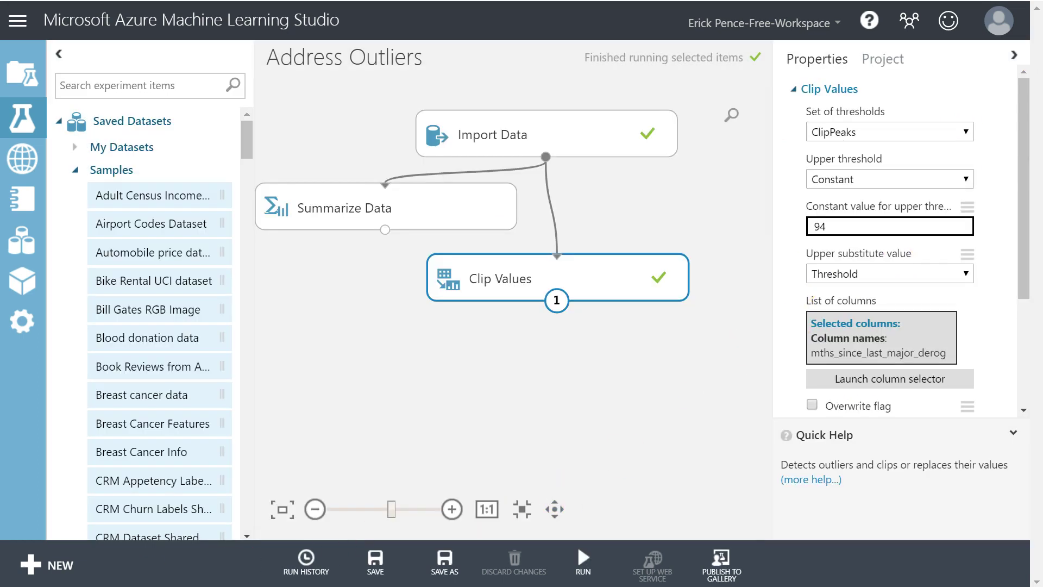